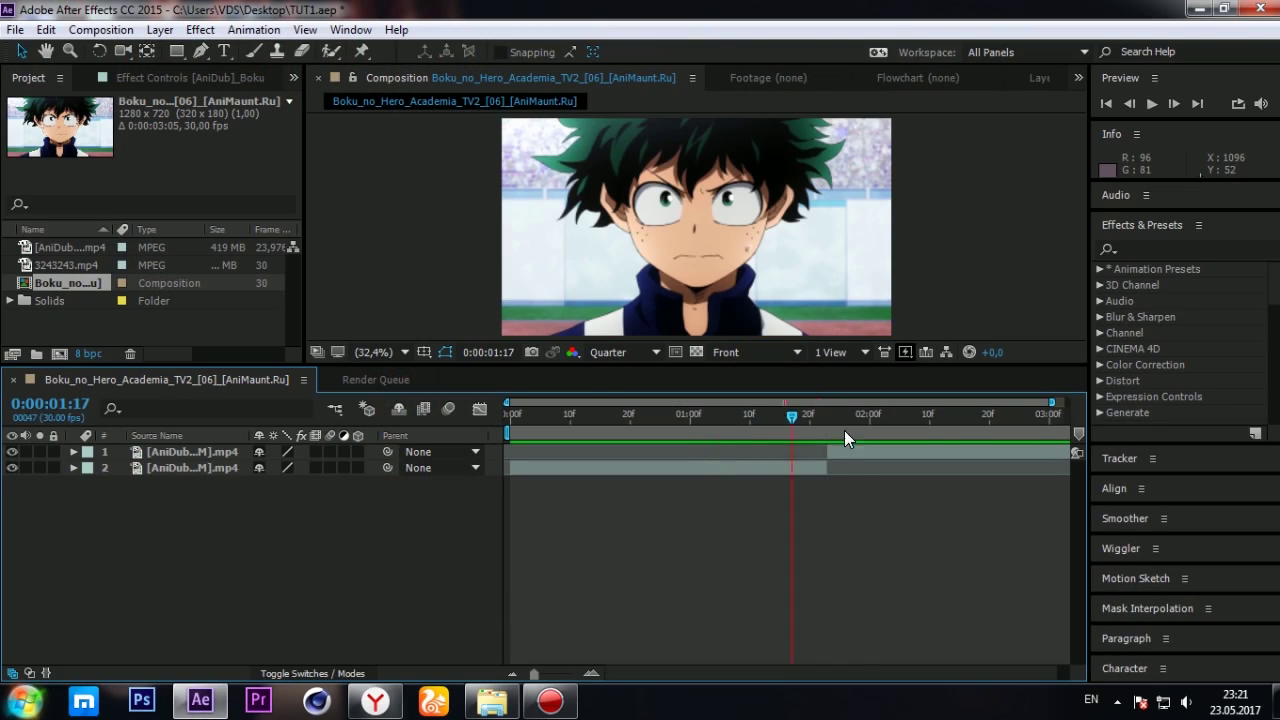
# Scrub to find the cut and confirm the composition frame rate stays at 30 fps
pyautogui.moveTo(844, 430)
pyautogui.mouseDown()
pyautogui.moveTo(730, 428)
pyautogui.moveTo(880, 422)
pyautogui.mouseUp()
pyautogui.rightClick(74, 286)
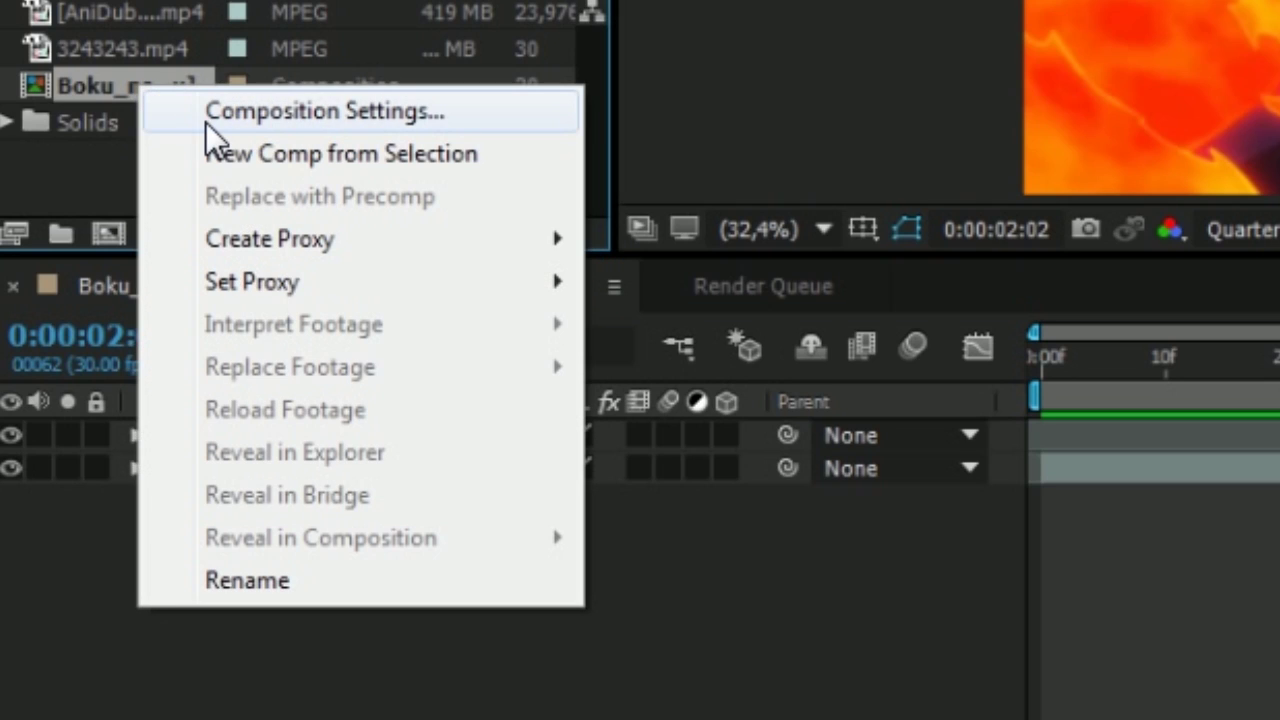
pyautogui.click(106, 295)
pyautogui.click(557, 348)
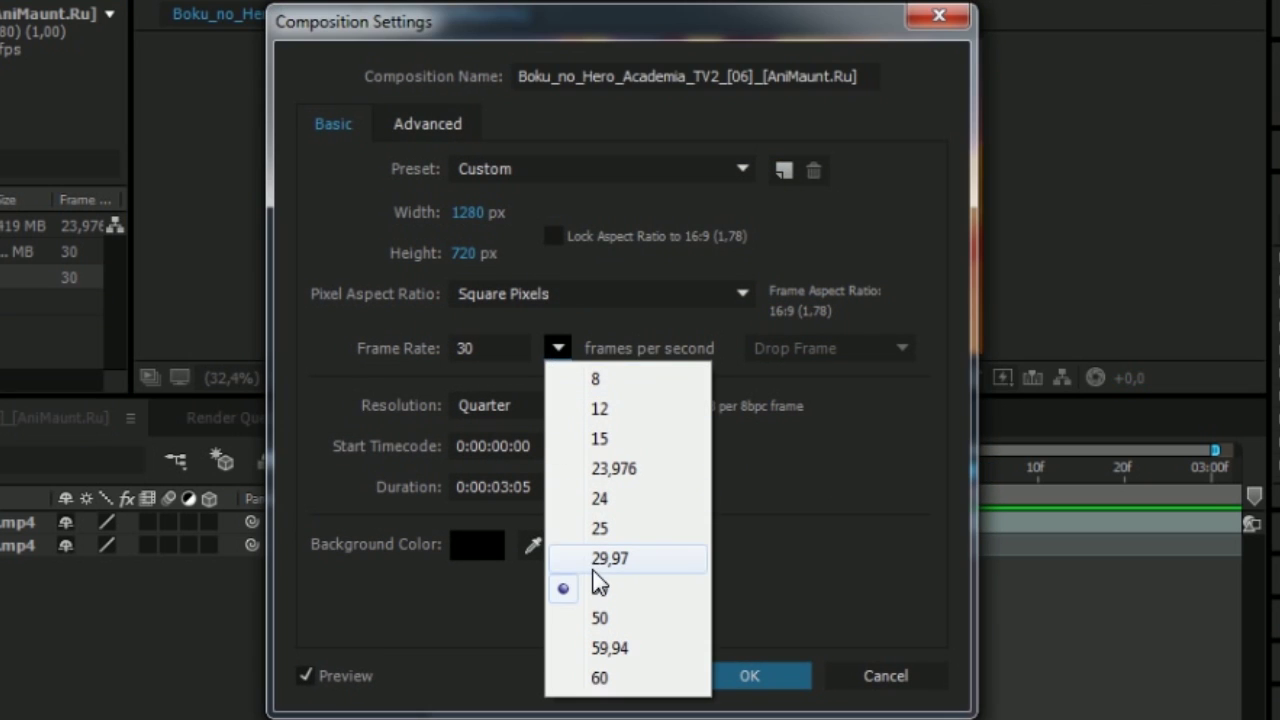
pyautogui.click(766, 660)
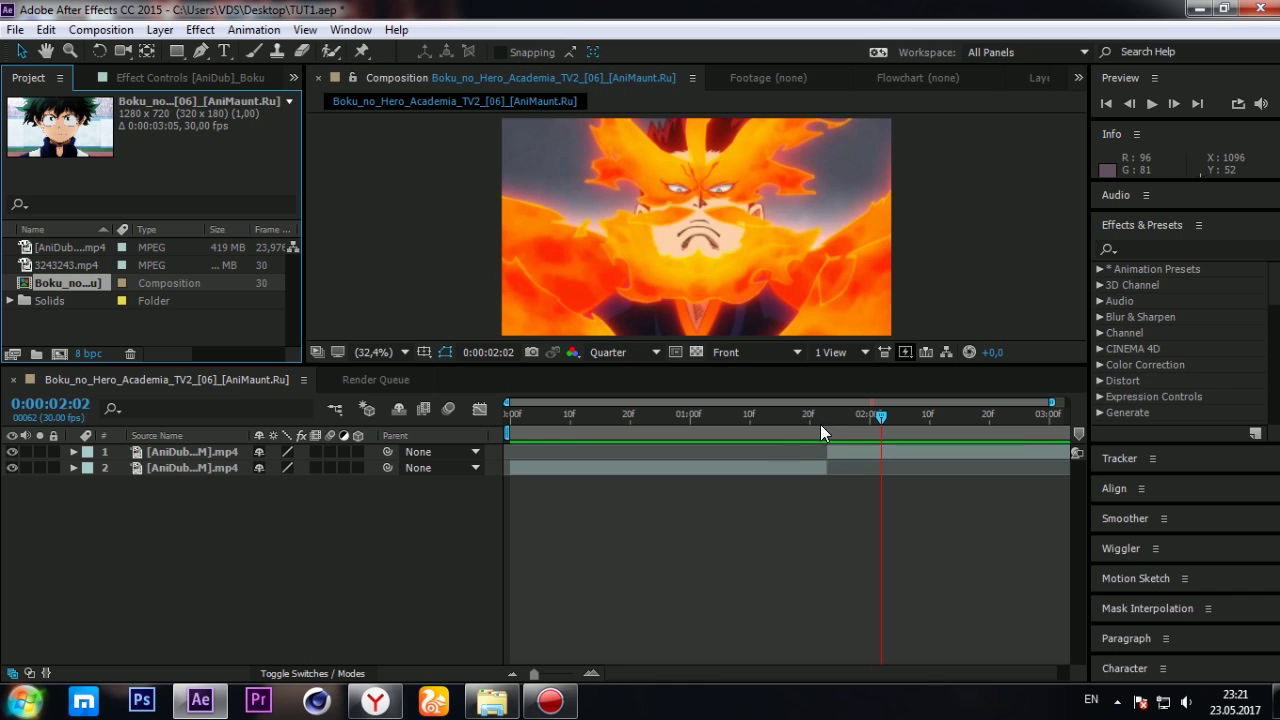
# Move to 0:00:01:23 and reveal layer 2's transform properties
pyautogui.click(822, 412)
pyautogui.click(154, 466)
pyautogui.click(73, 467)
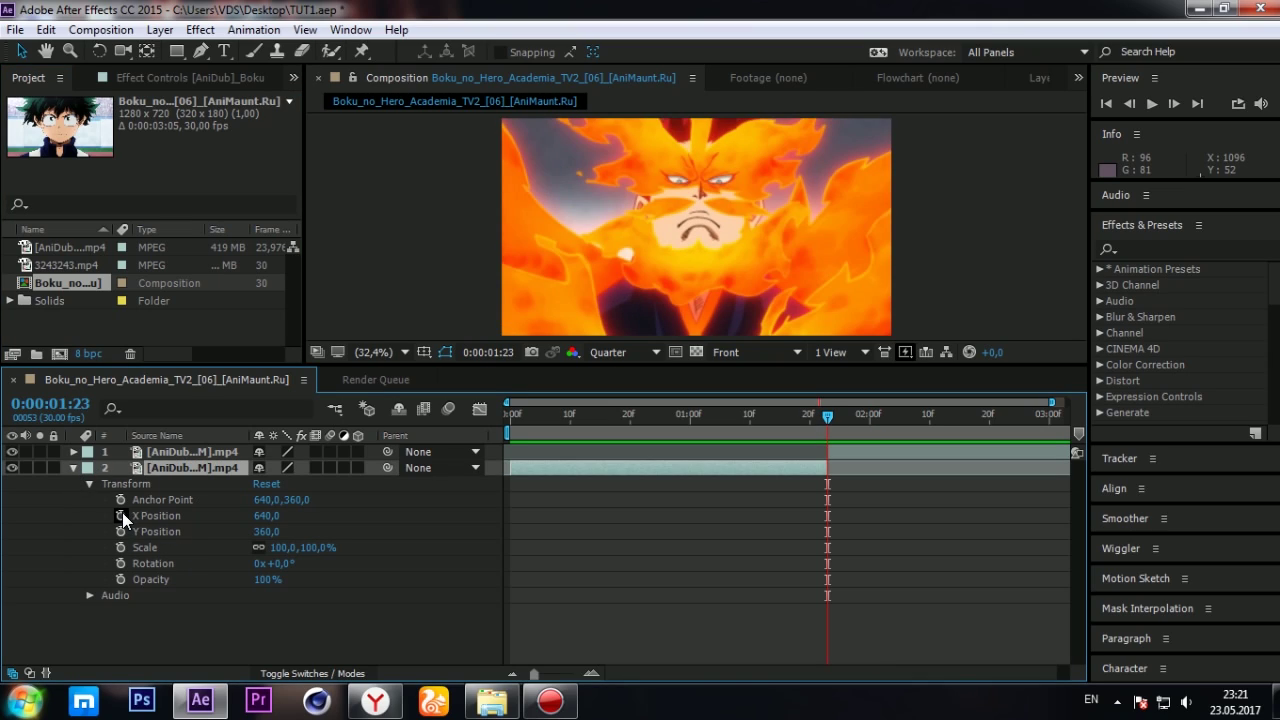
# Keyframe layer 2's Scale at 175% at 1:23 and 100% at 1:13, with Easy Ease
pyautogui.click(119, 547)
pyautogui.click(314, 548)
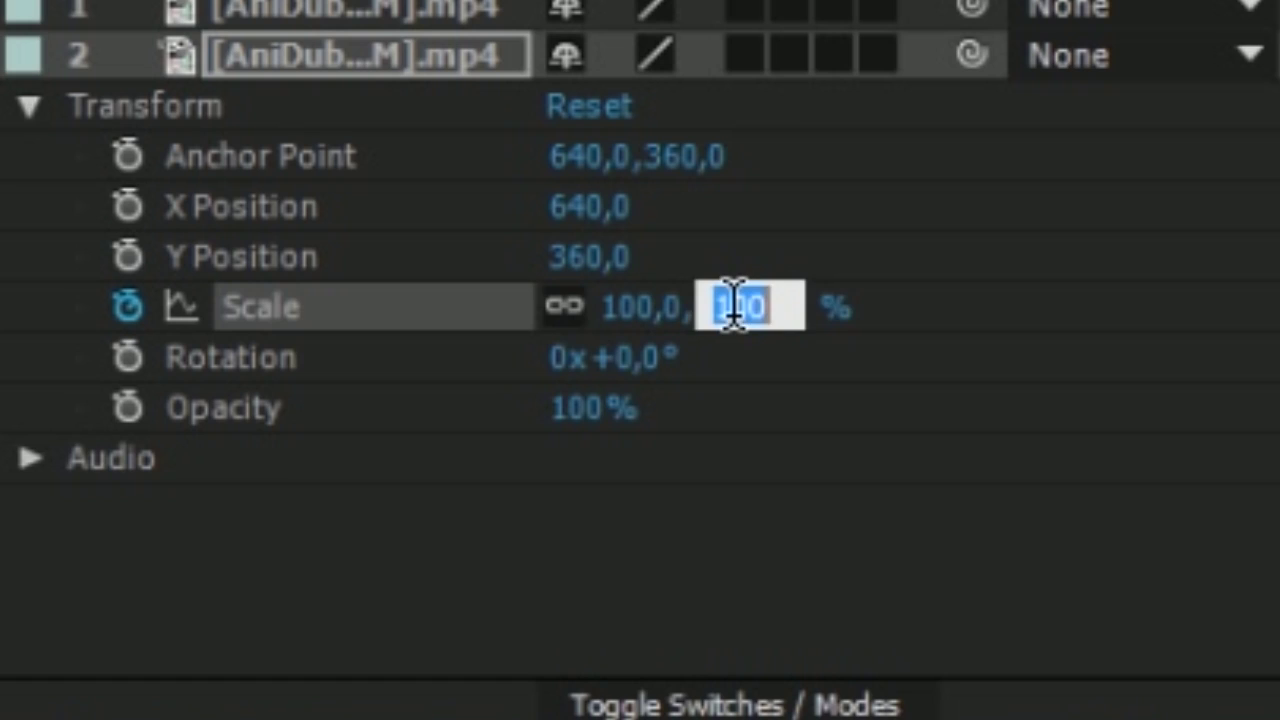
pyautogui.write('175')
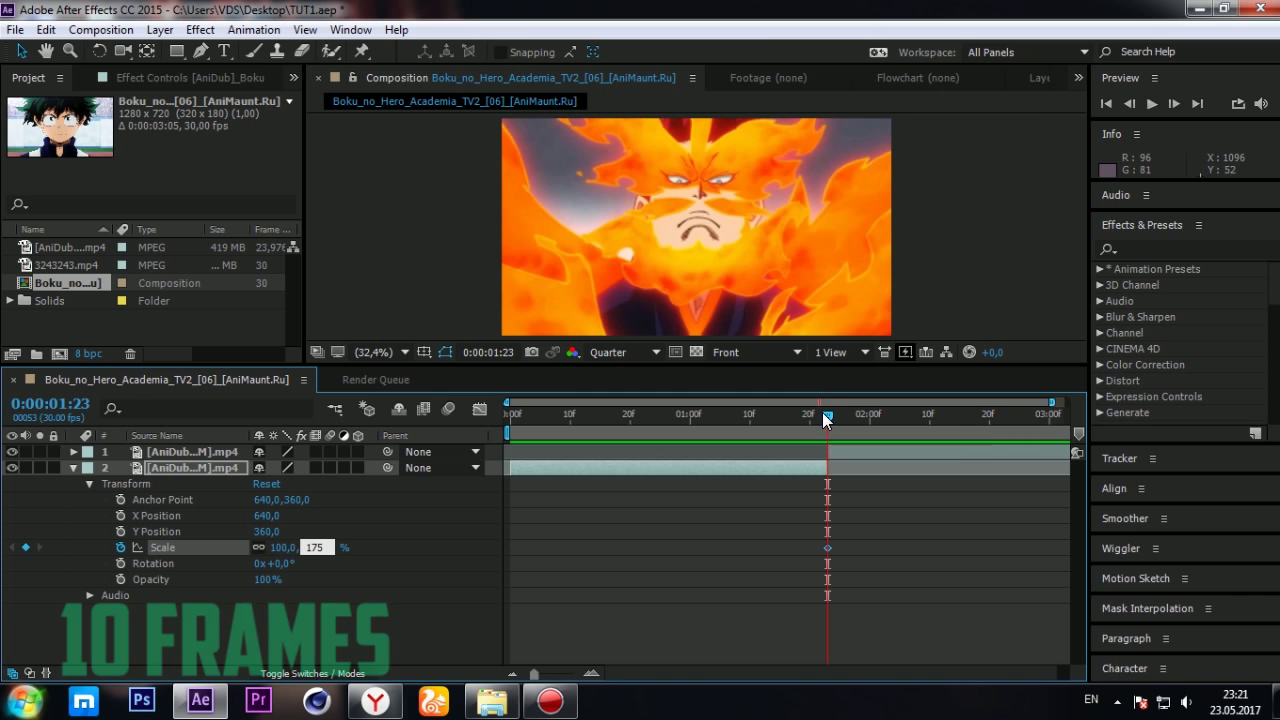
pyautogui.moveTo(822, 412); pyautogui.dragTo(767, 424)
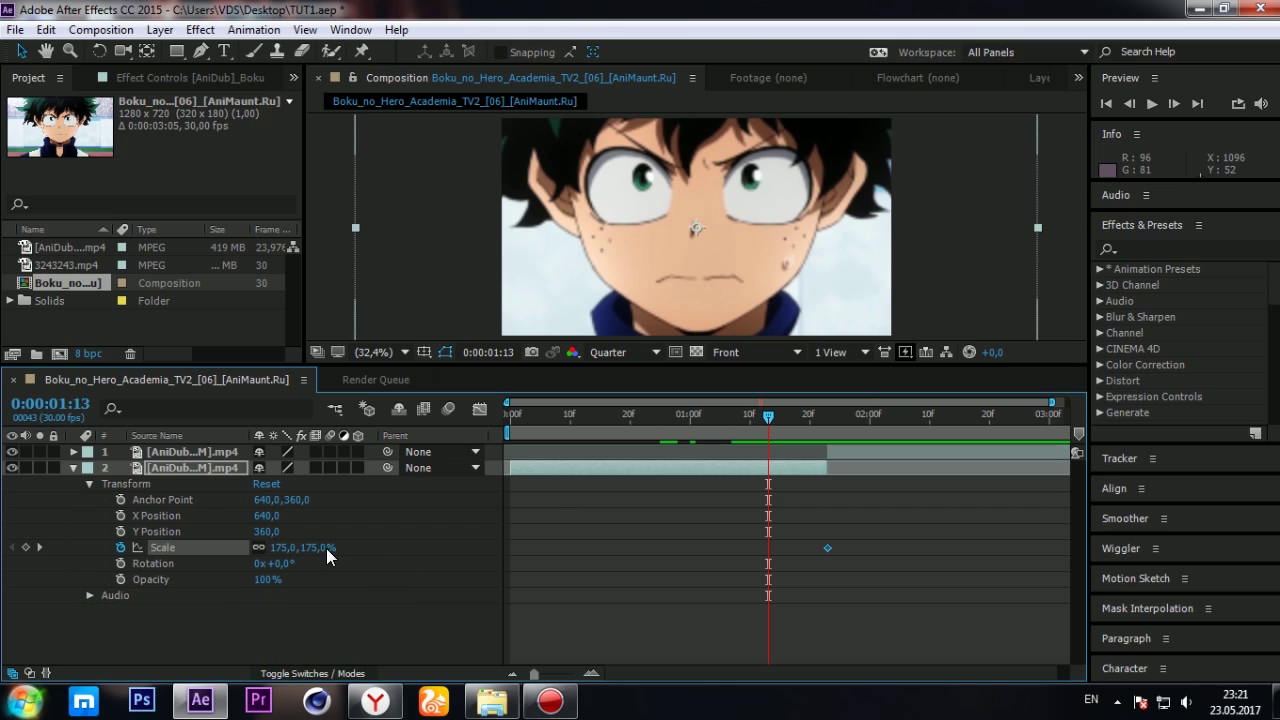
pyautogui.click(323, 547)
pyautogui.write('100')
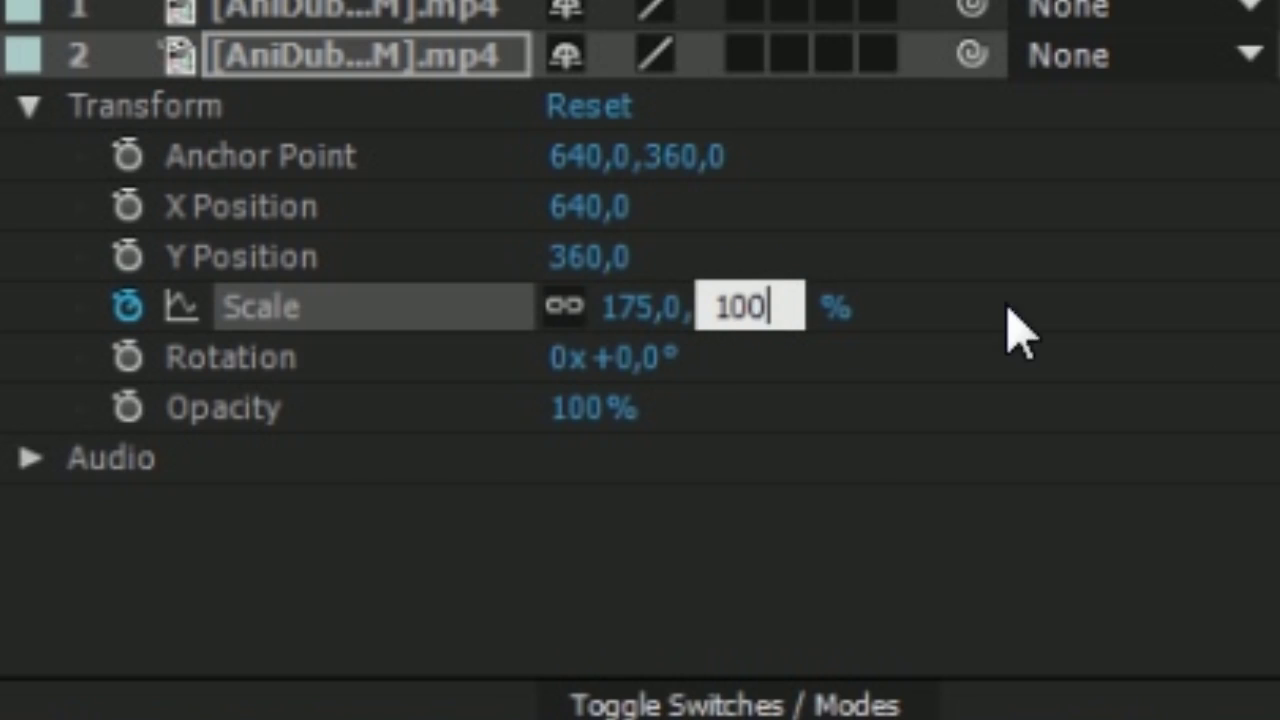
pyautogui.press('F9')
# Steepen the easing curve of both Scale keyframes in the Graph Editor
pyautogui.moveTo(710, 548); pyautogui.dragTo(822, 554)
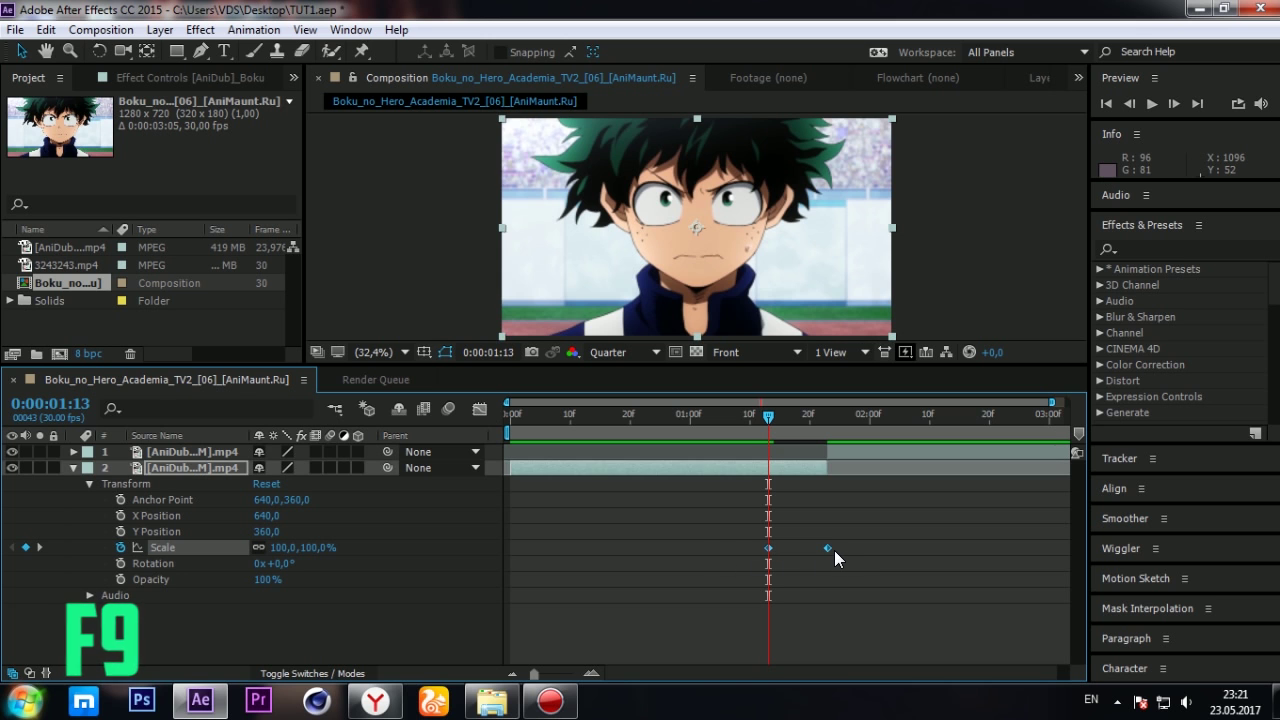
pyautogui.click(474, 410)
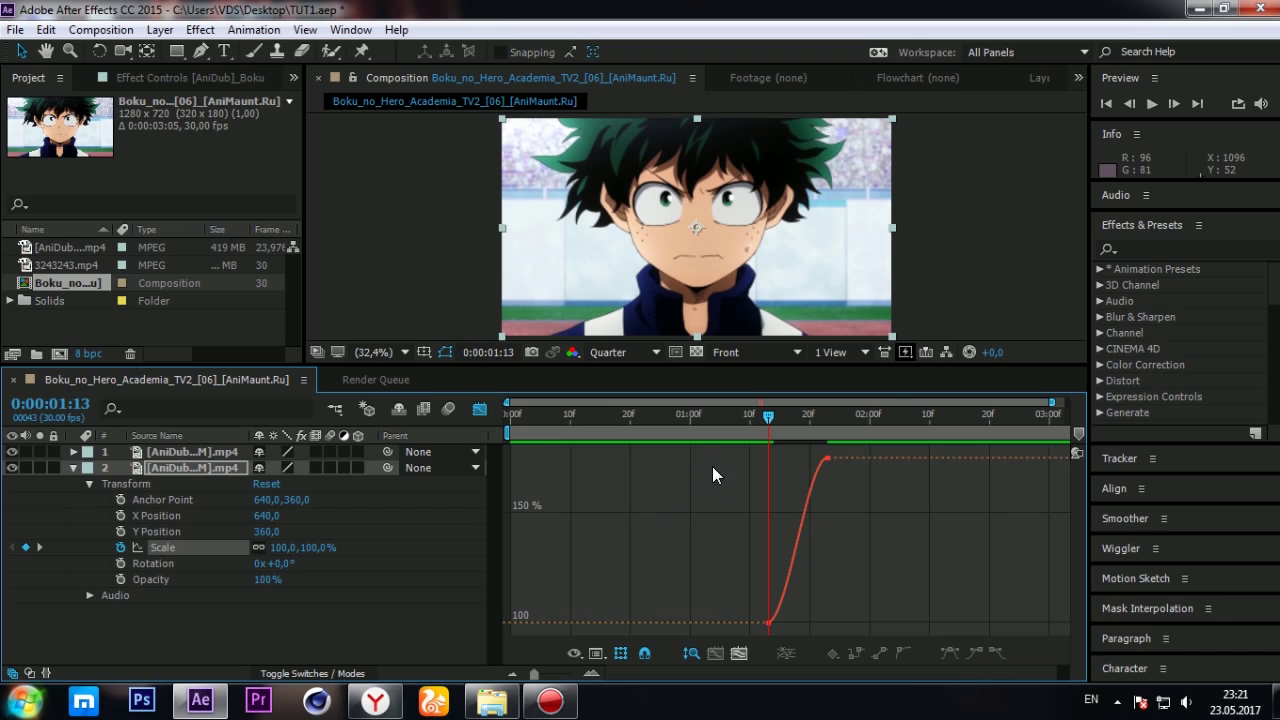
pyautogui.moveTo(731, 452); pyautogui.dragTo(893, 686)
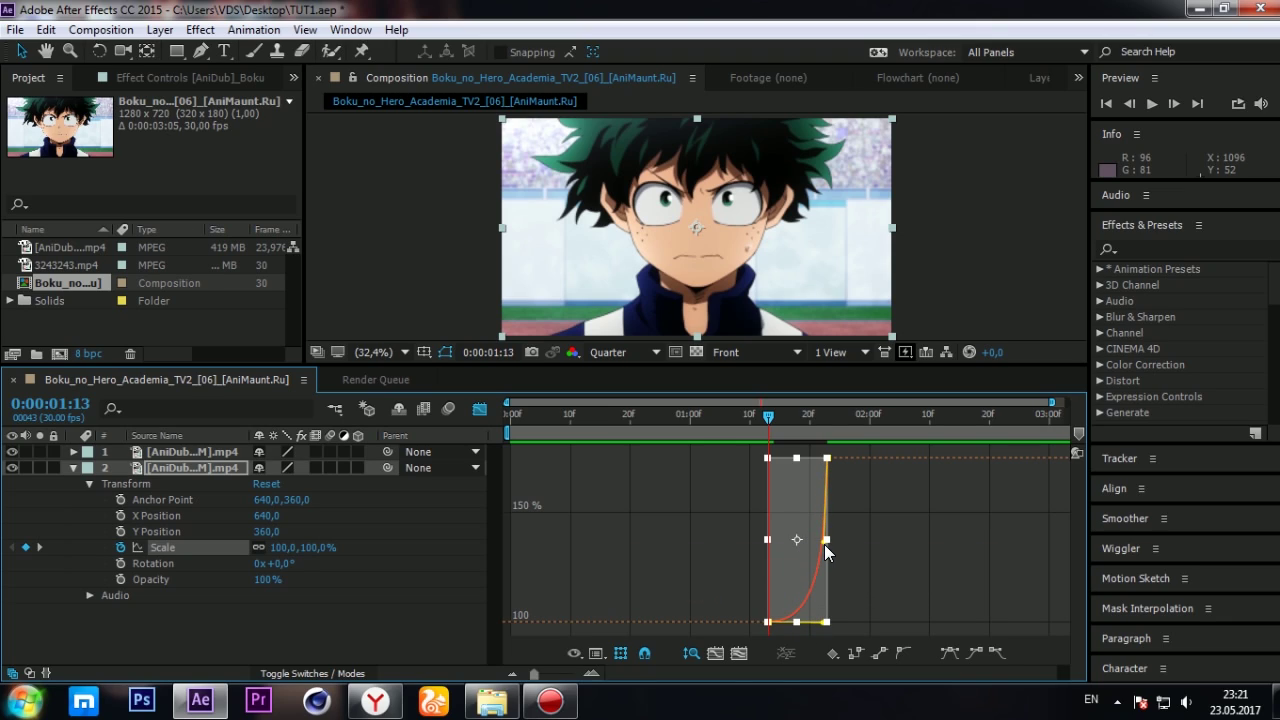
pyautogui.click(480, 408)
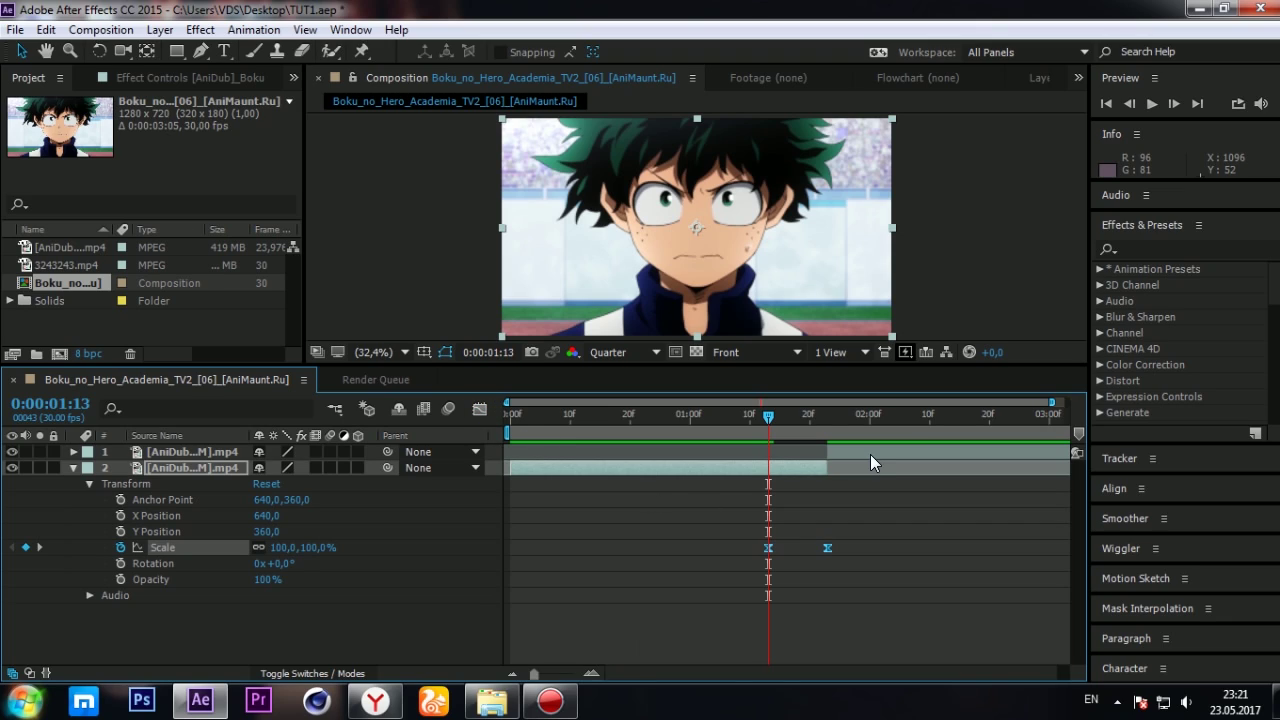
# Keyframe layer 1's Scale at 175% at 0:00:01:23
pyautogui.click(746, 532)
pyautogui.click(826, 410)
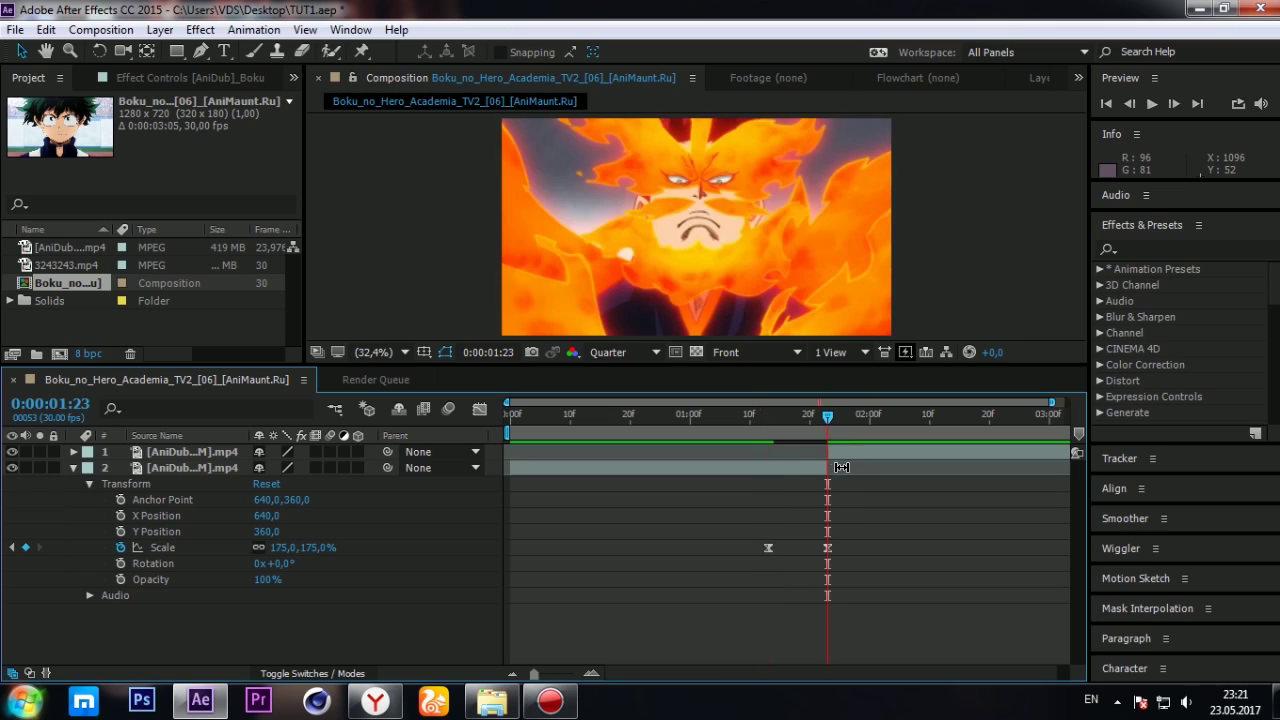
pyautogui.click(846, 452)
pyautogui.click(72, 454)
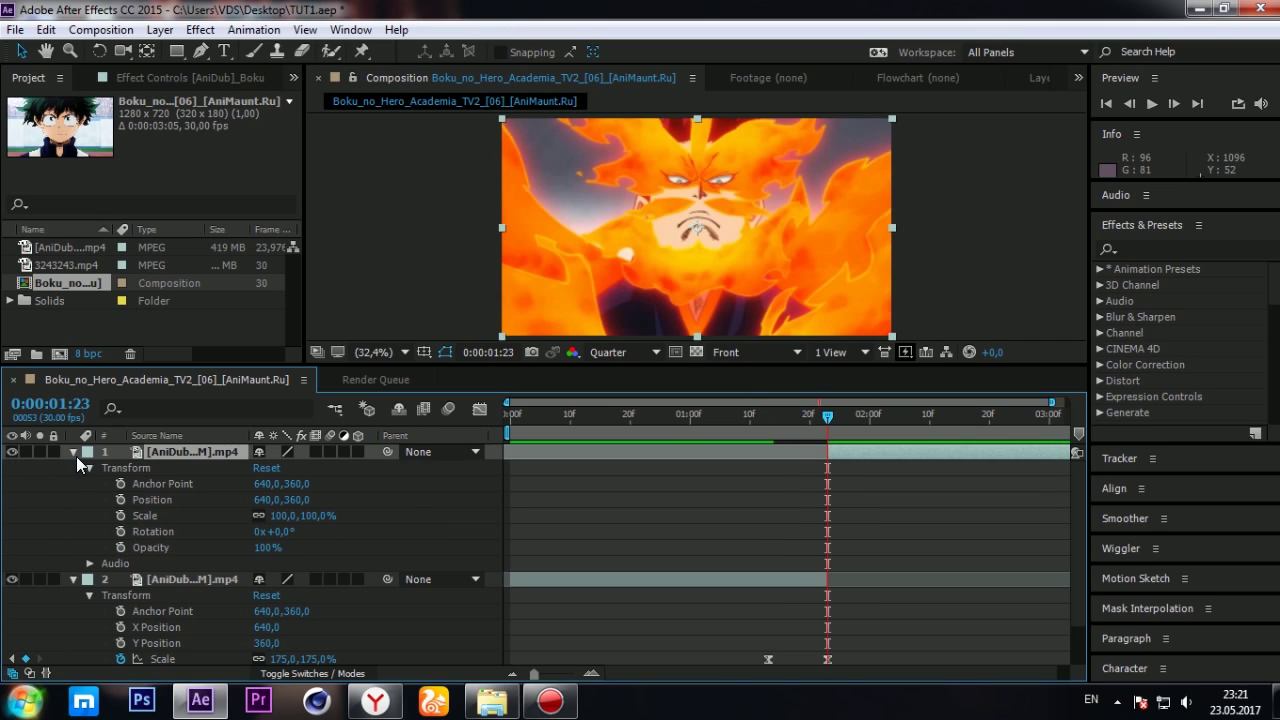
pyautogui.click(119, 516)
pyautogui.click(283, 515)
pyautogui.write('175')
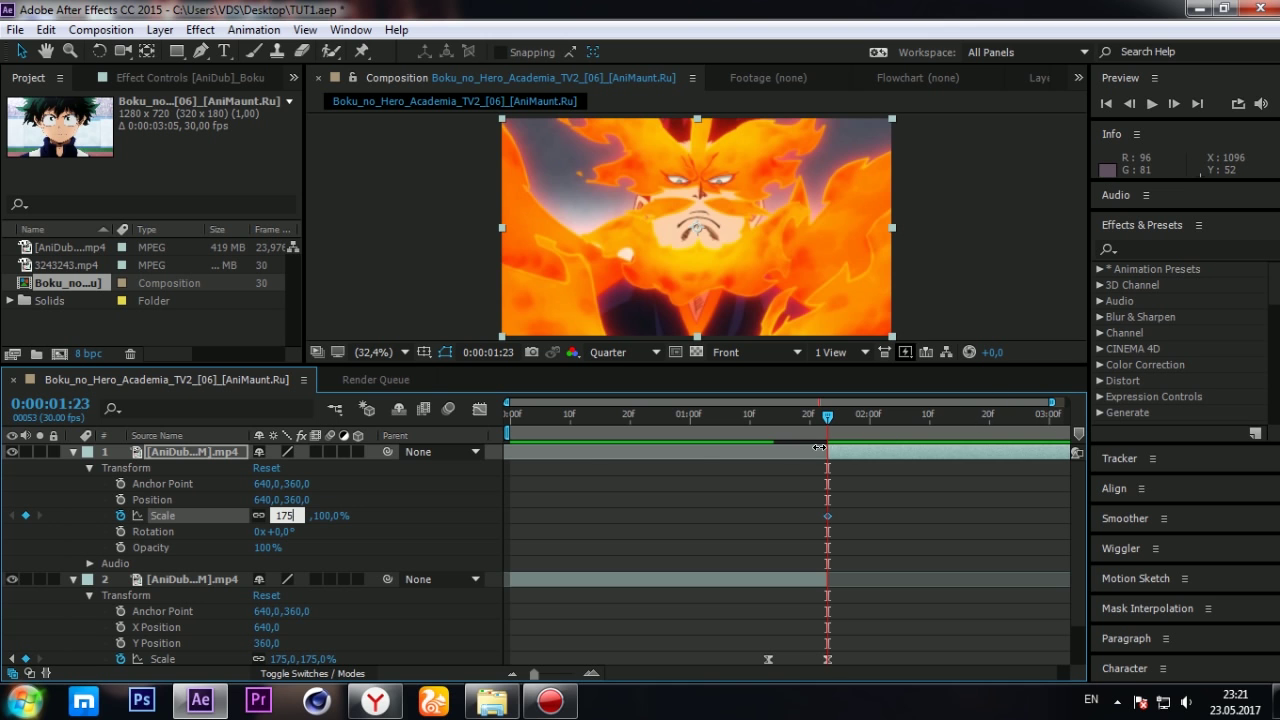
pyautogui.press('Return')
# Add a 100% Scale keyframe at 0:00:02:03 and Easy Ease both keys
pyautogui.moveTo(828, 417); pyautogui.dragTo(887, 420)
pyautogui.click(317, 515)
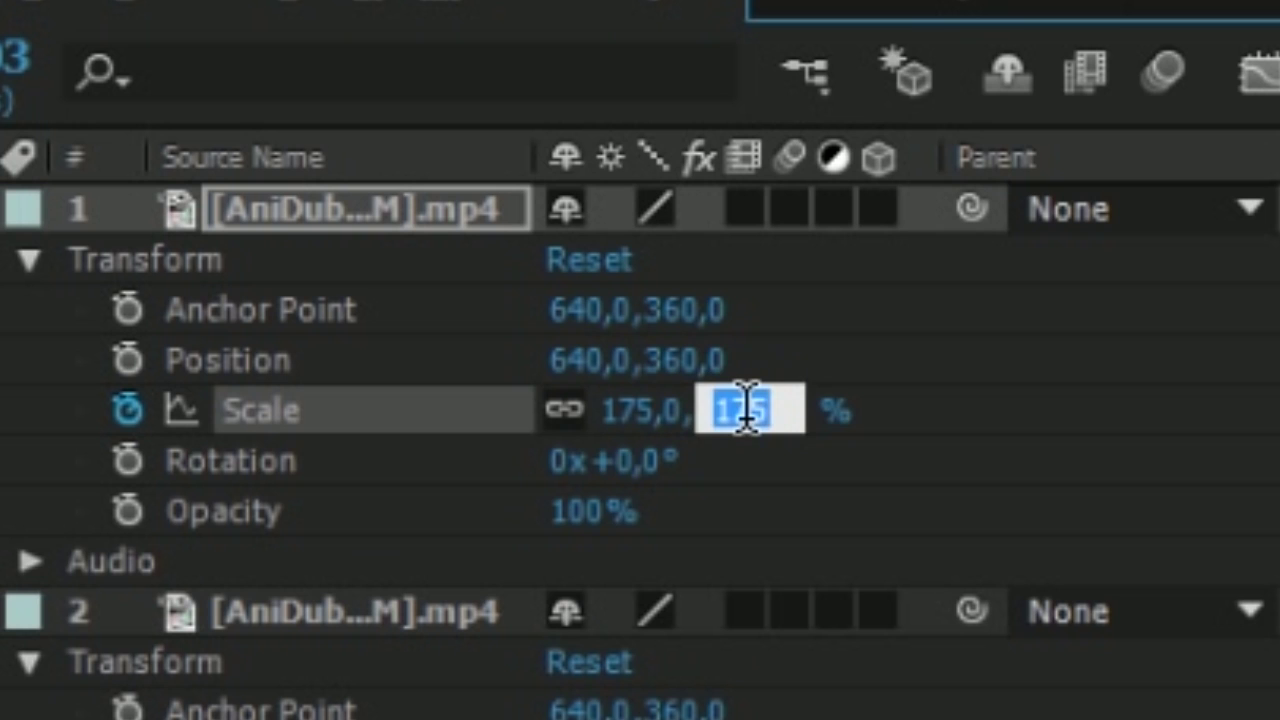
pyautogui.write('1')
pyautogui.press('Return')
pyautogui.moveTo(744, 506); pyautogui.dragTo(862, 514)
pyautogui.press('F9')
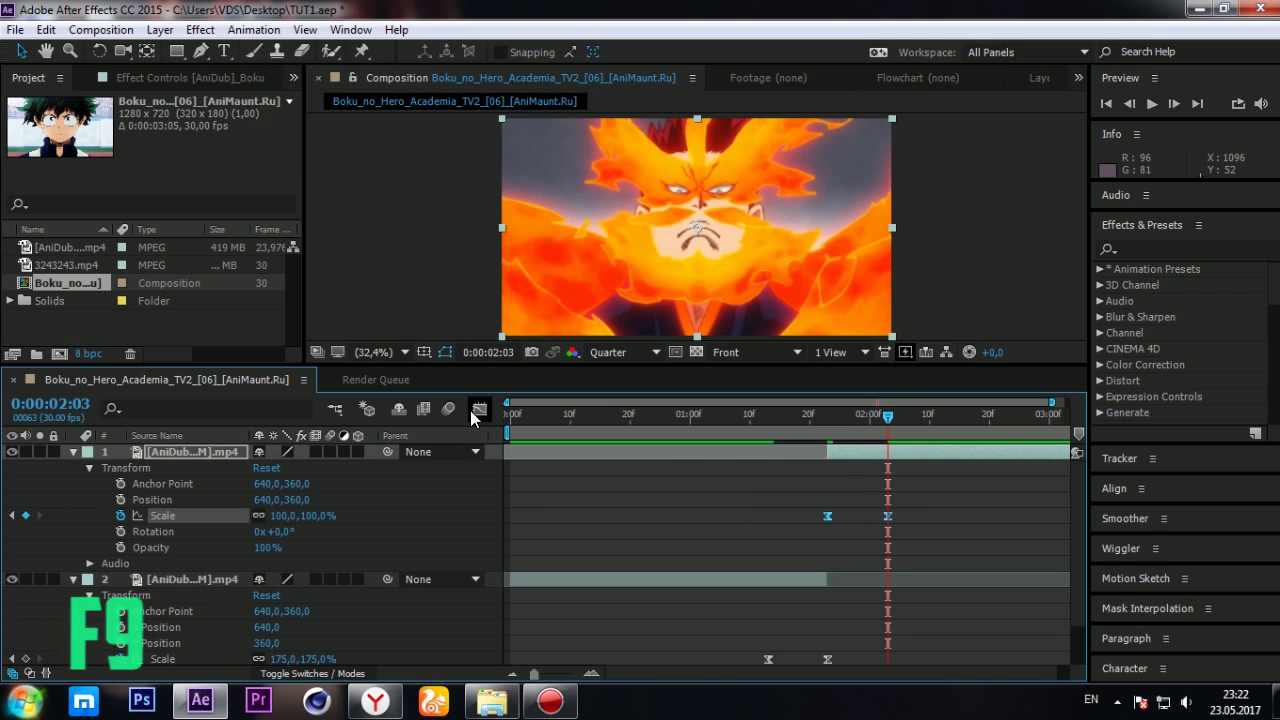
# Reshape layer 1's scale easing curve in the Graph Editor and preview the transition
pyautogui.click(479, 409)
pyautogui.moveTo(782, 444)
pyautogui.mouseDown()
pyautogui.moveTo(908, 538)
pyautogui.moveTo(910, 638)
pyautogui.mouseUp()
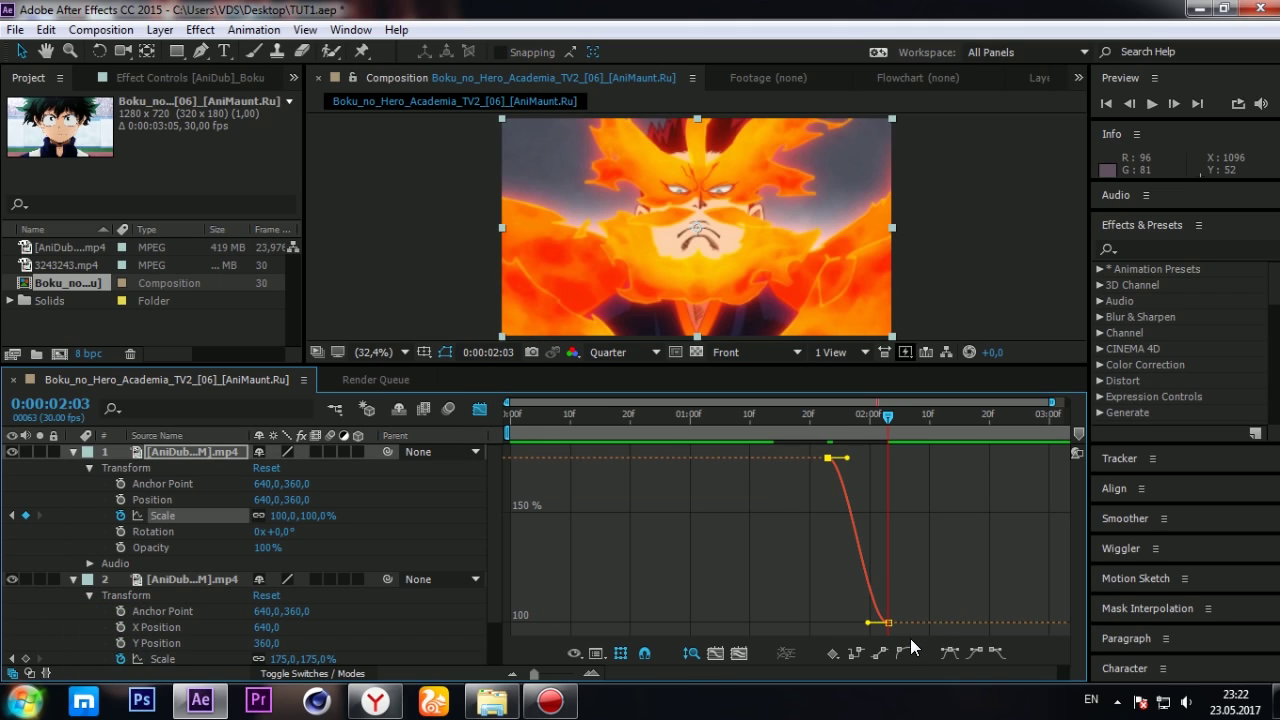
pyautogui.moveTo(873, 531); pyautogui.dragTo(905, 632)
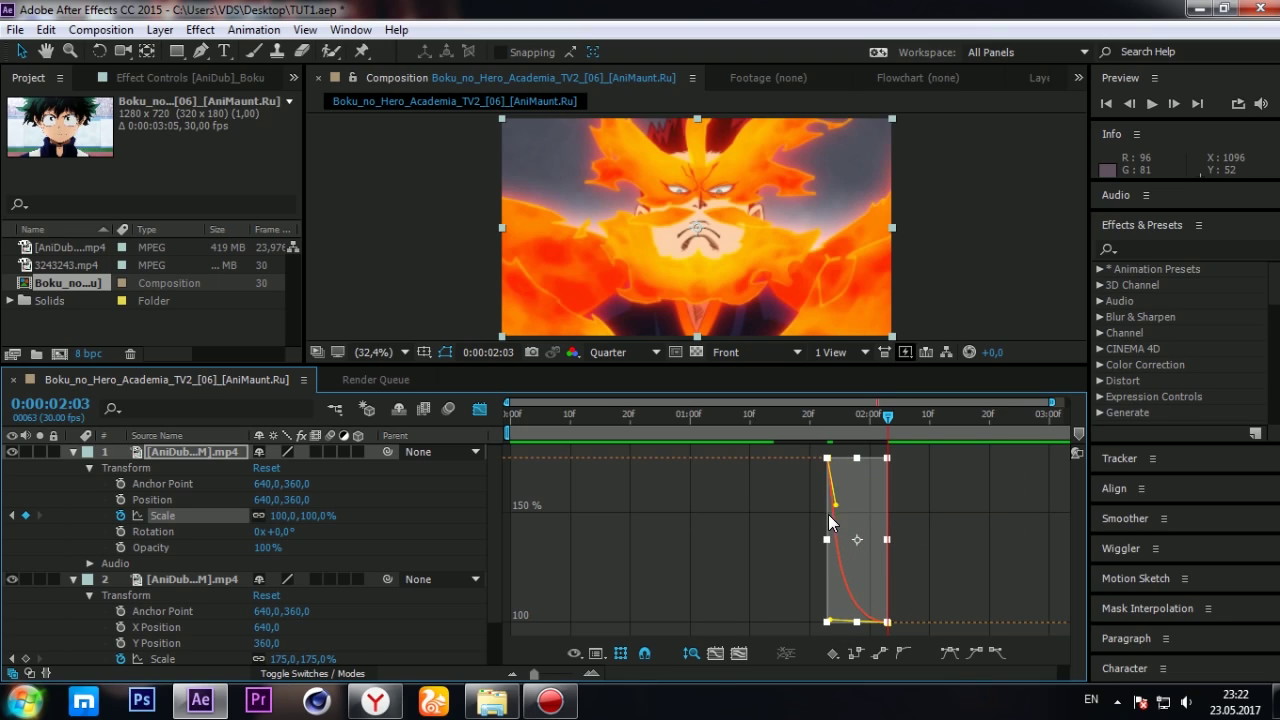
pyautogui.hotkey('shift', 'F3')
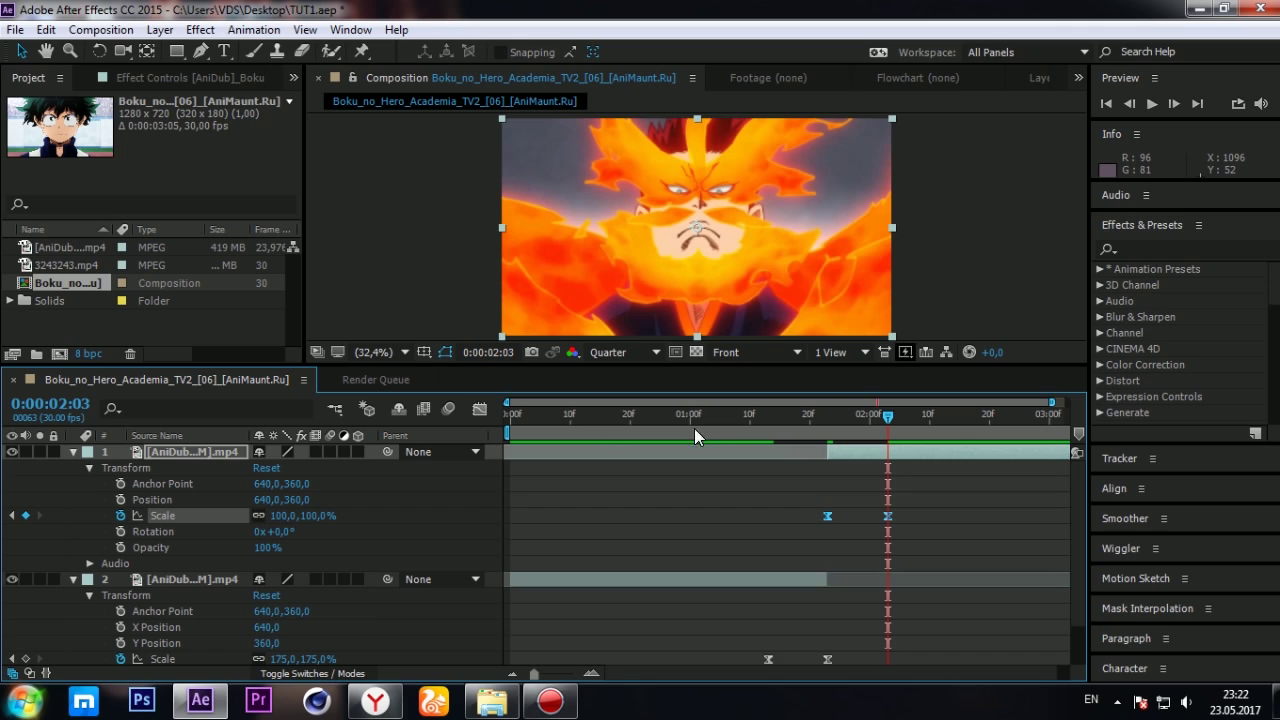
pyautogui.click(736, 418)
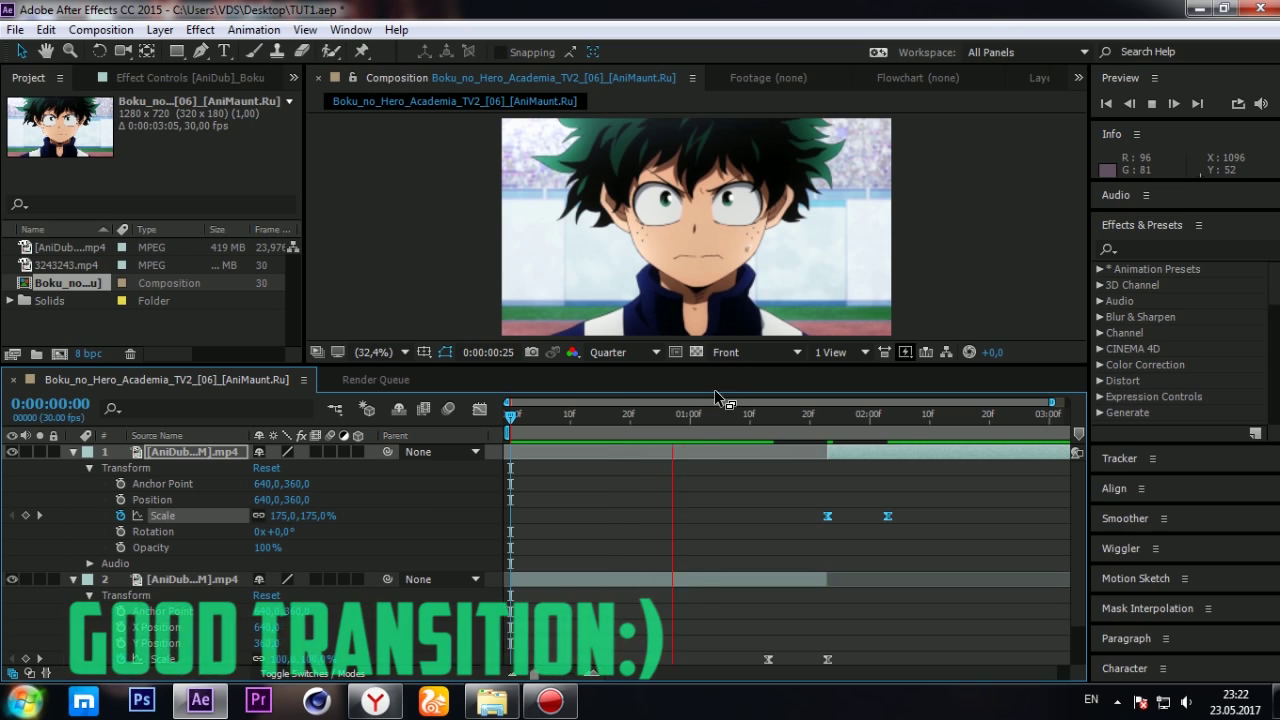
pyautogui.press('space')
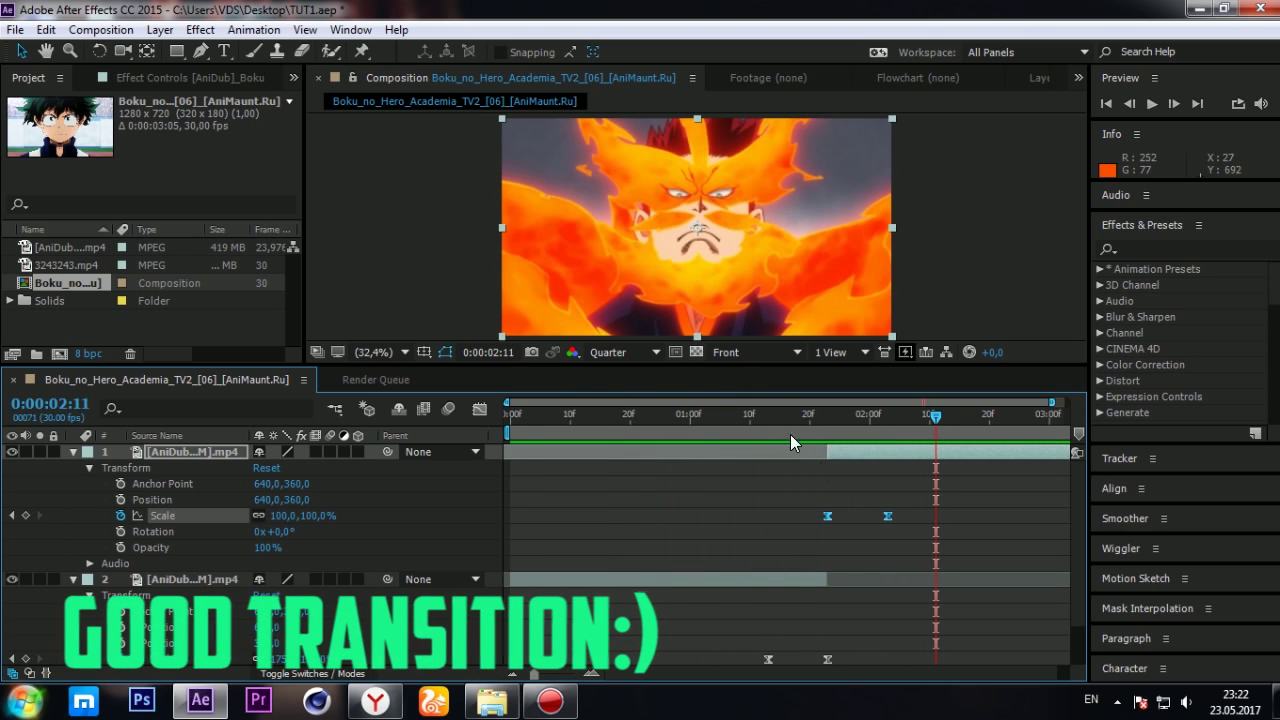
# Collapse both layers and apply the Motion Tile effect to layer 1
pyautogui.click(73, 579)
pyautogui.click(74, 452)
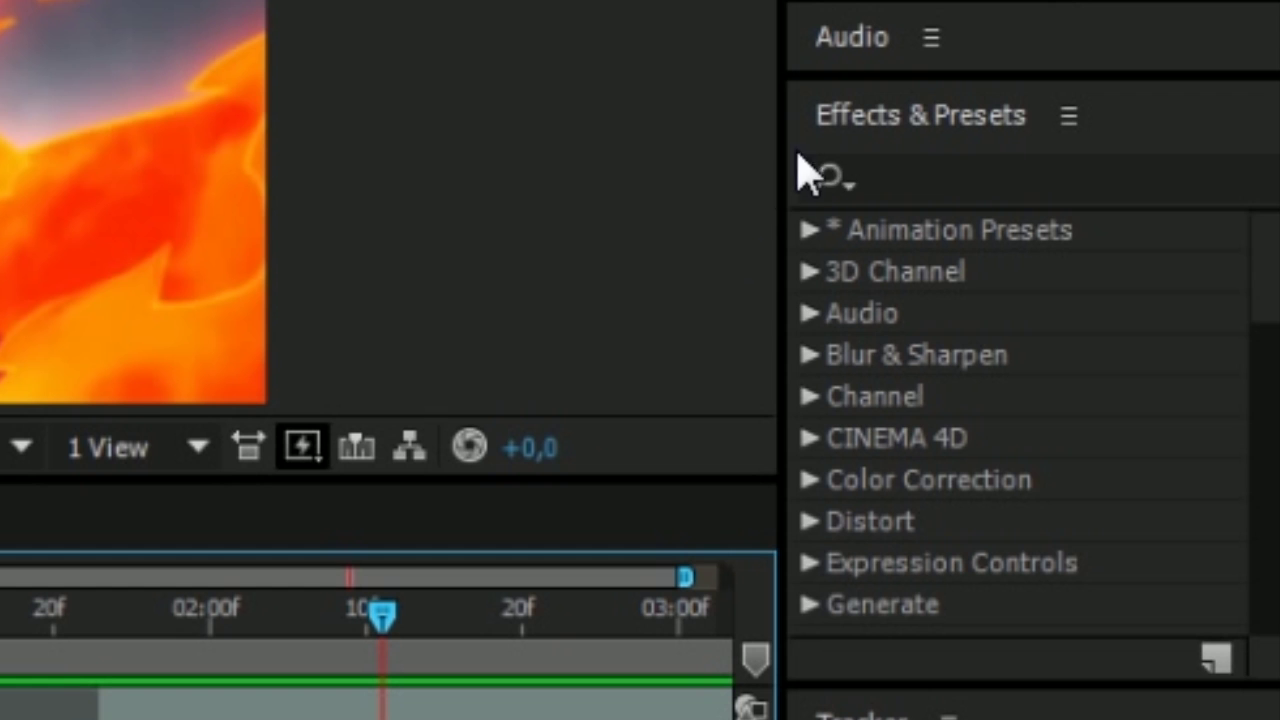
pyautogui.click(1150, 249)
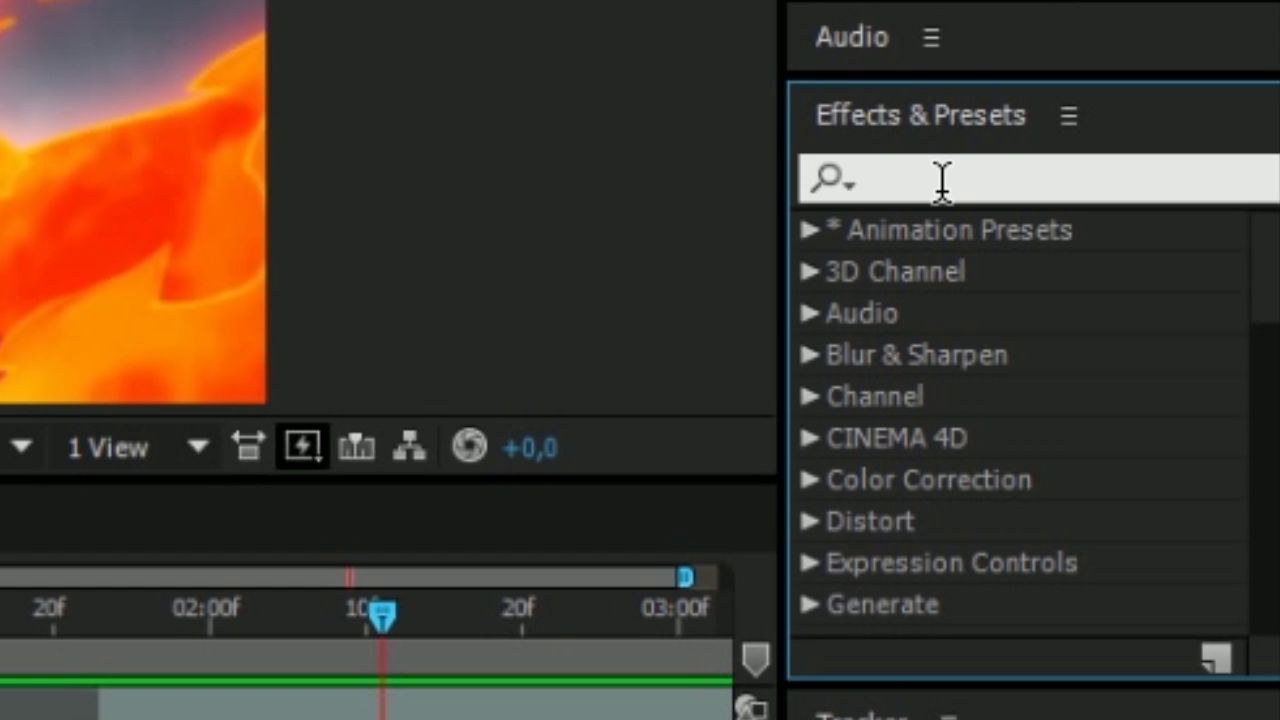
pyautogui.write('mo')
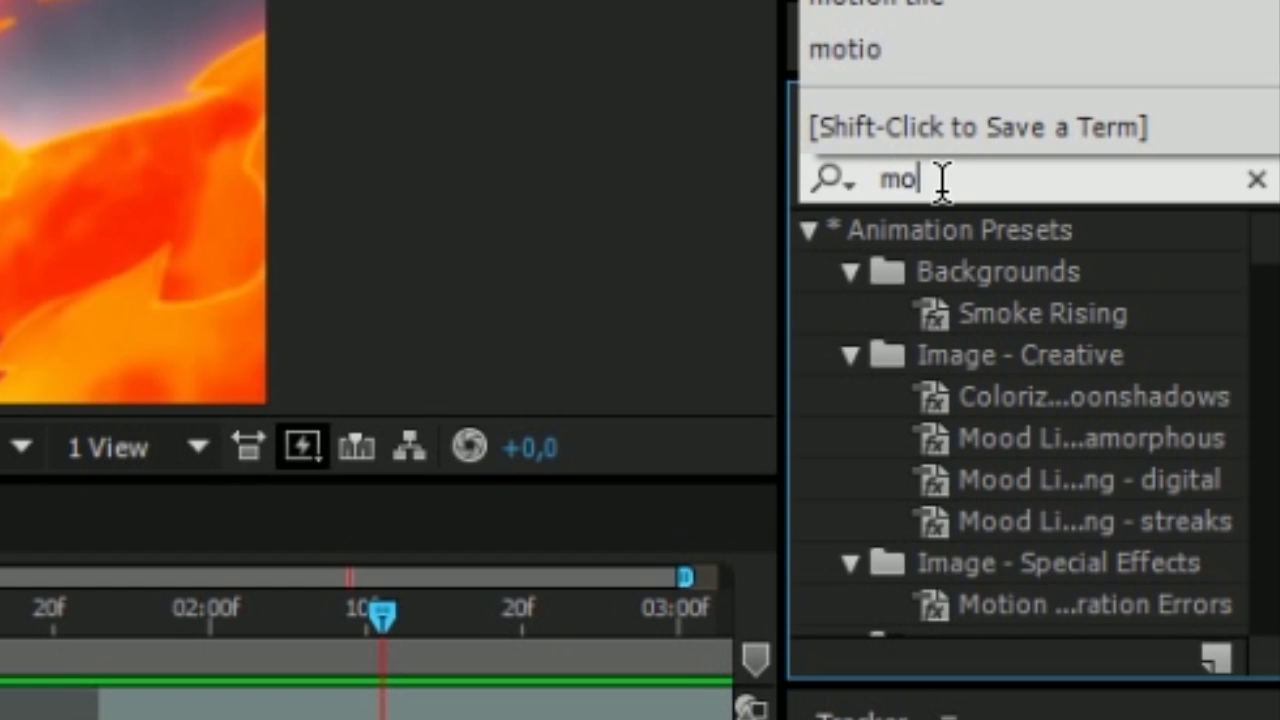
pyautogui.write('tion')
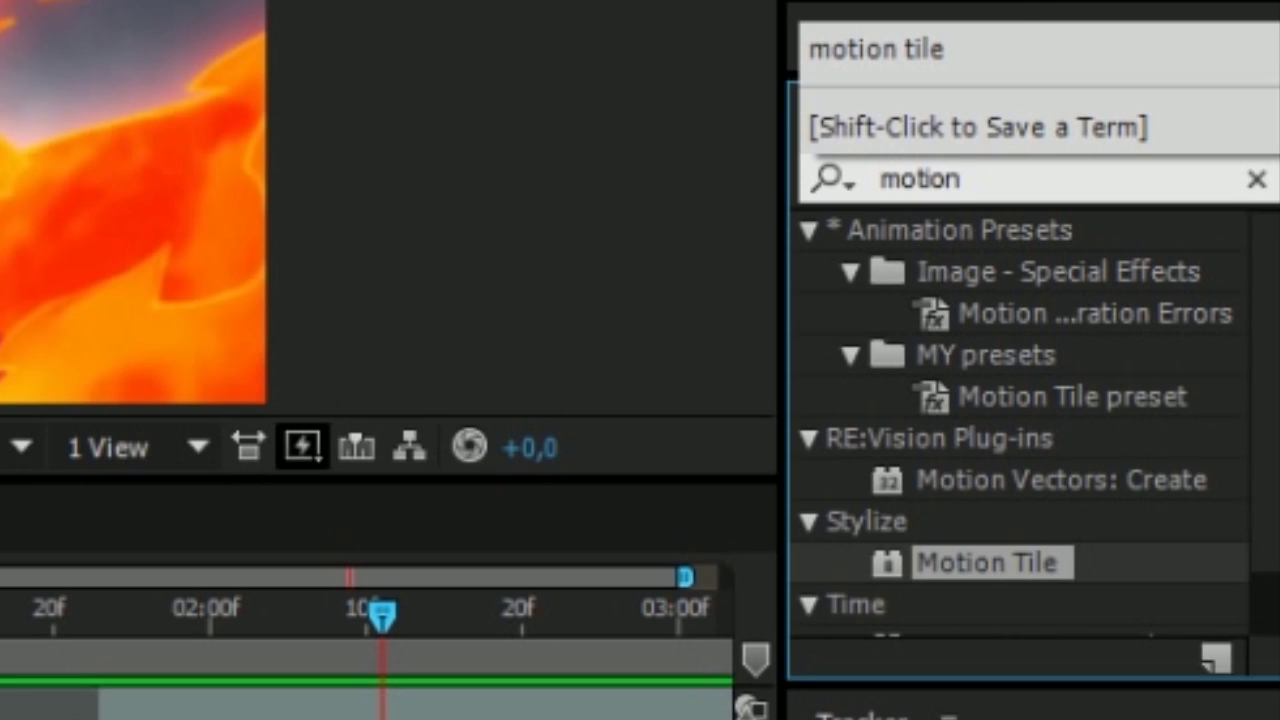
pyautogui.write(' tile')
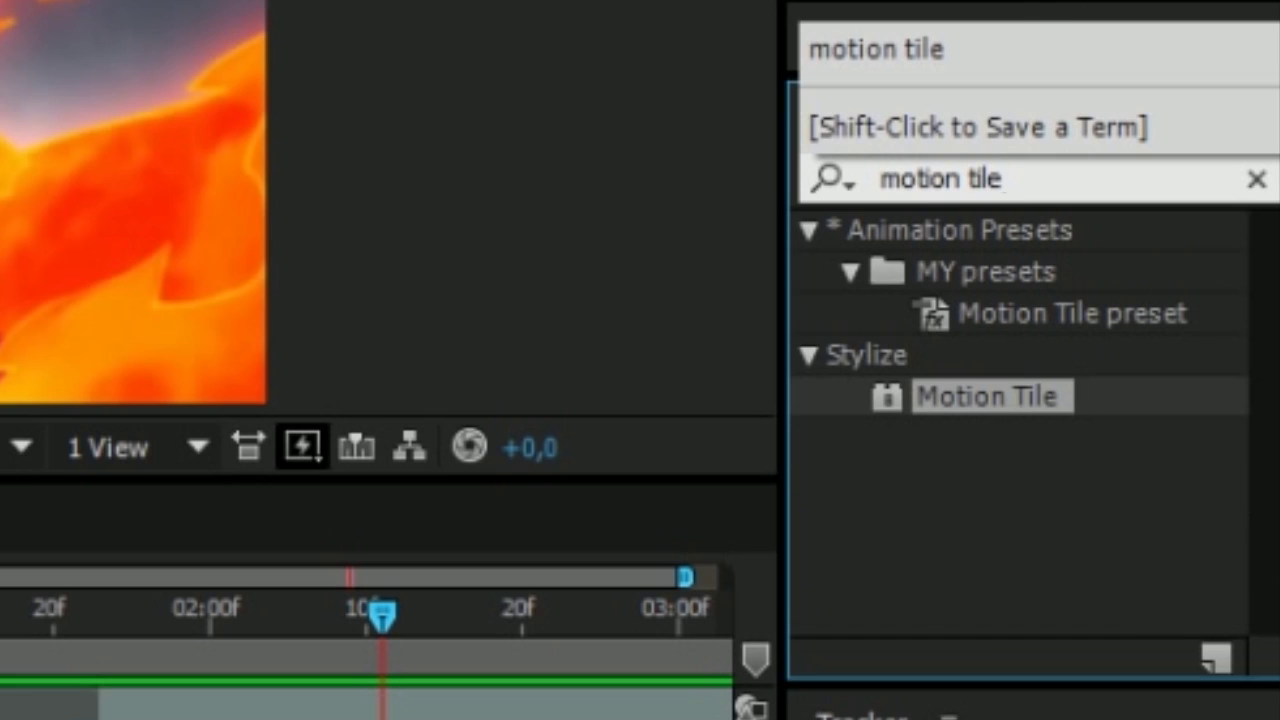
pyautogui.moveTo(934, 400)
pyautogui.mouseDown()
pyautogui.moveTo(900, 462)
pyautogui.moveTo(905, 484)
pyautogui.mouseUp()
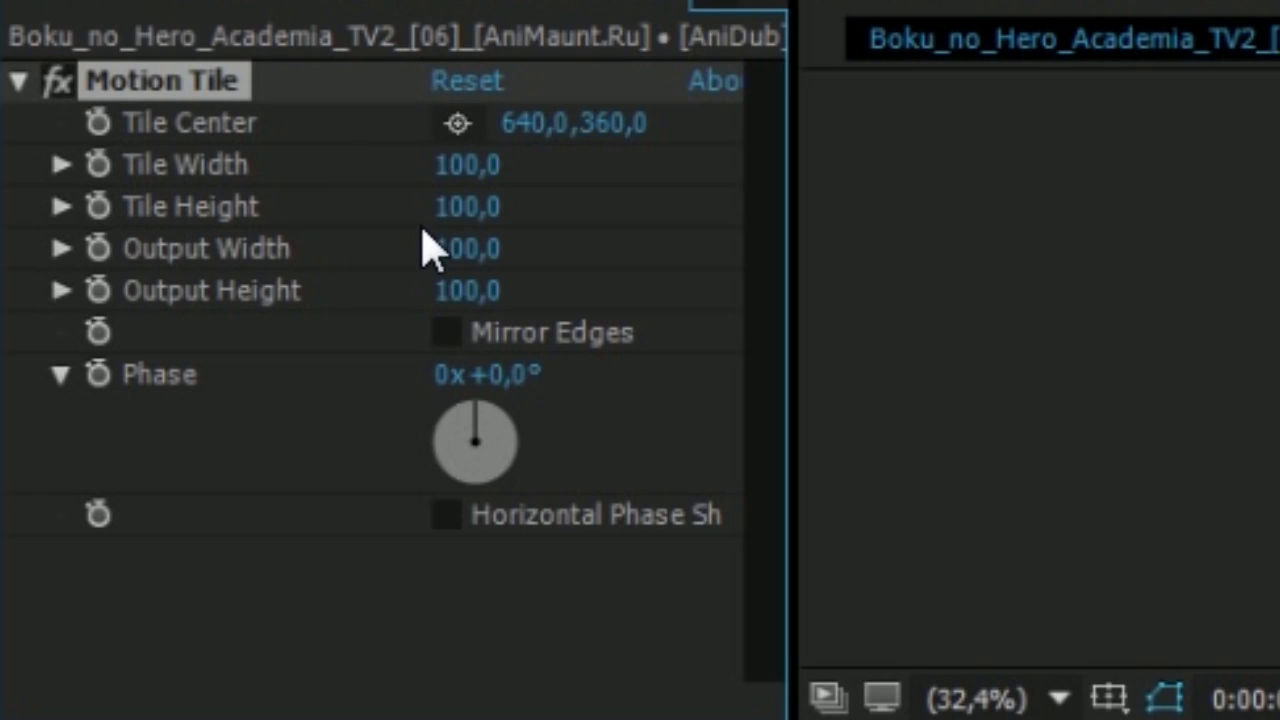
# Set Motion Tile output width 310, height 300, and turn on Mirror Edges
pyautogui.moveTo(480, 254)
pyautogui.mouseDown()
pyautogui.moveTo(539, 254)
pyautogui.moveTo(539, 281)
pyautogui.mouseUp()
pyautogui.click(447, 332)
pyautogui.click(486, 576)
pyautogui.click(827, 416)
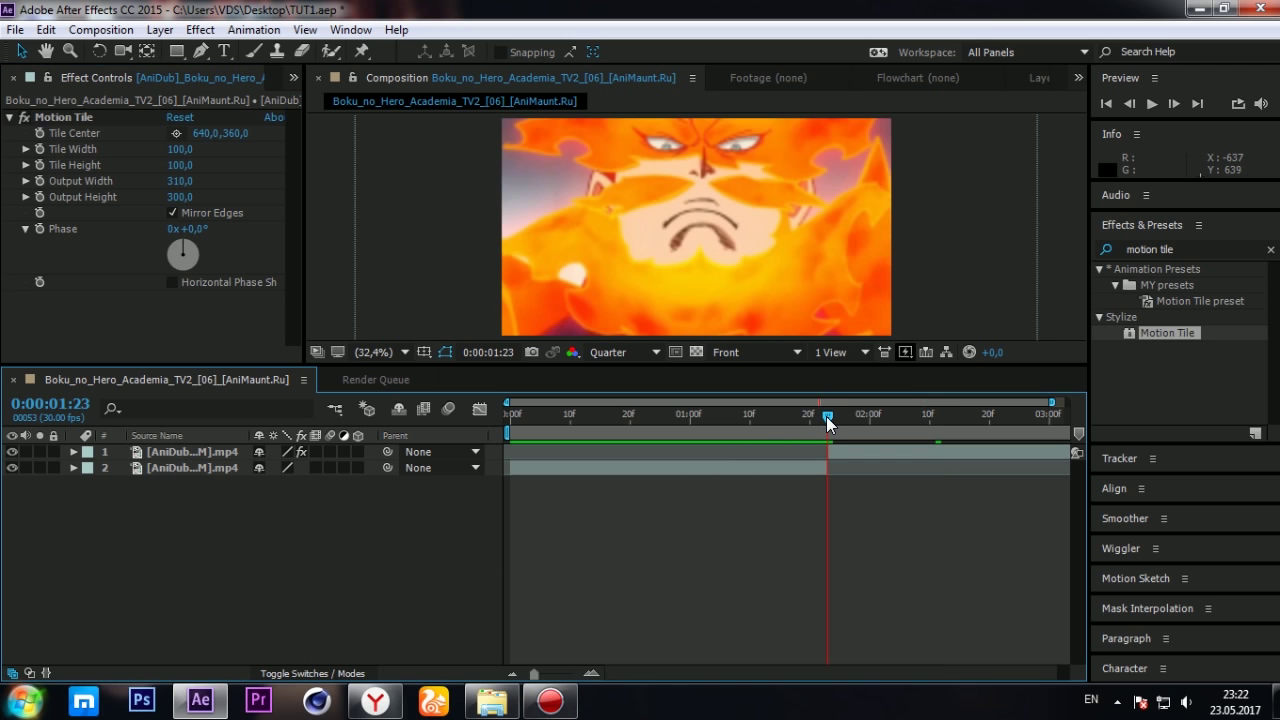
# Start Position keyframes at 1:23, then push the clip down to Y 472 two frames later
pyautogui.click(73, 452)
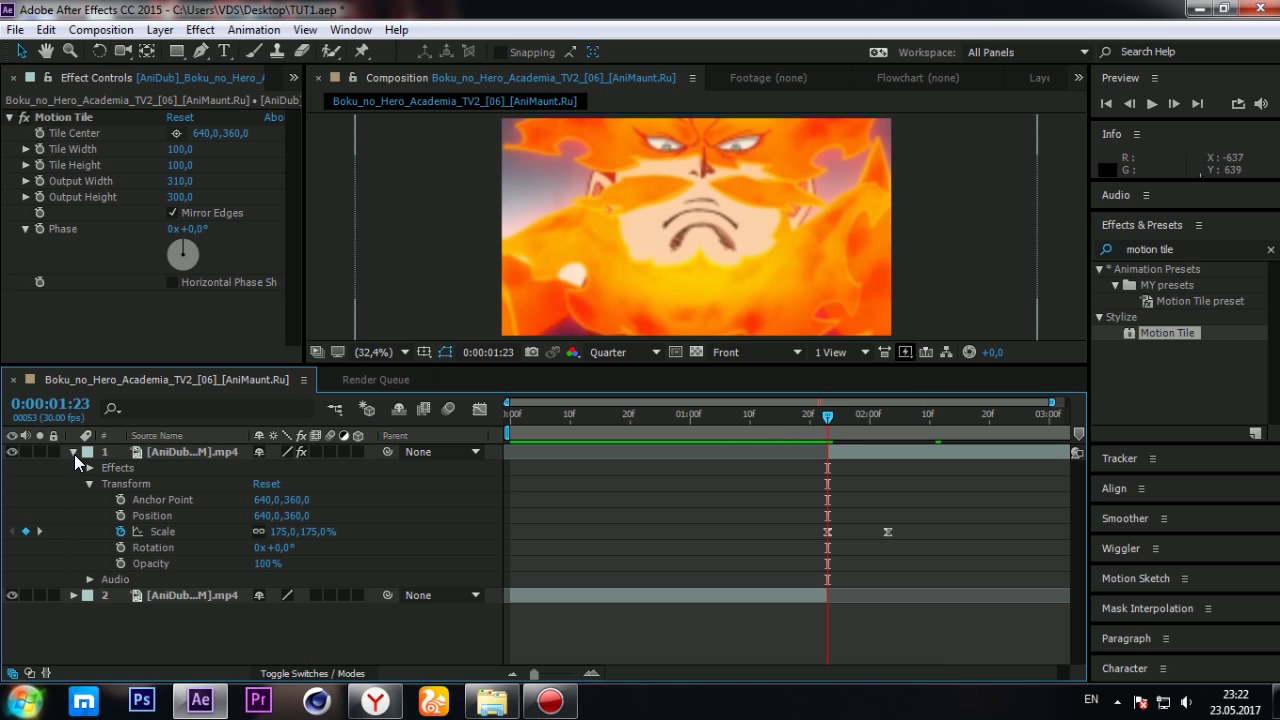
pyautogui.click(120, 516)
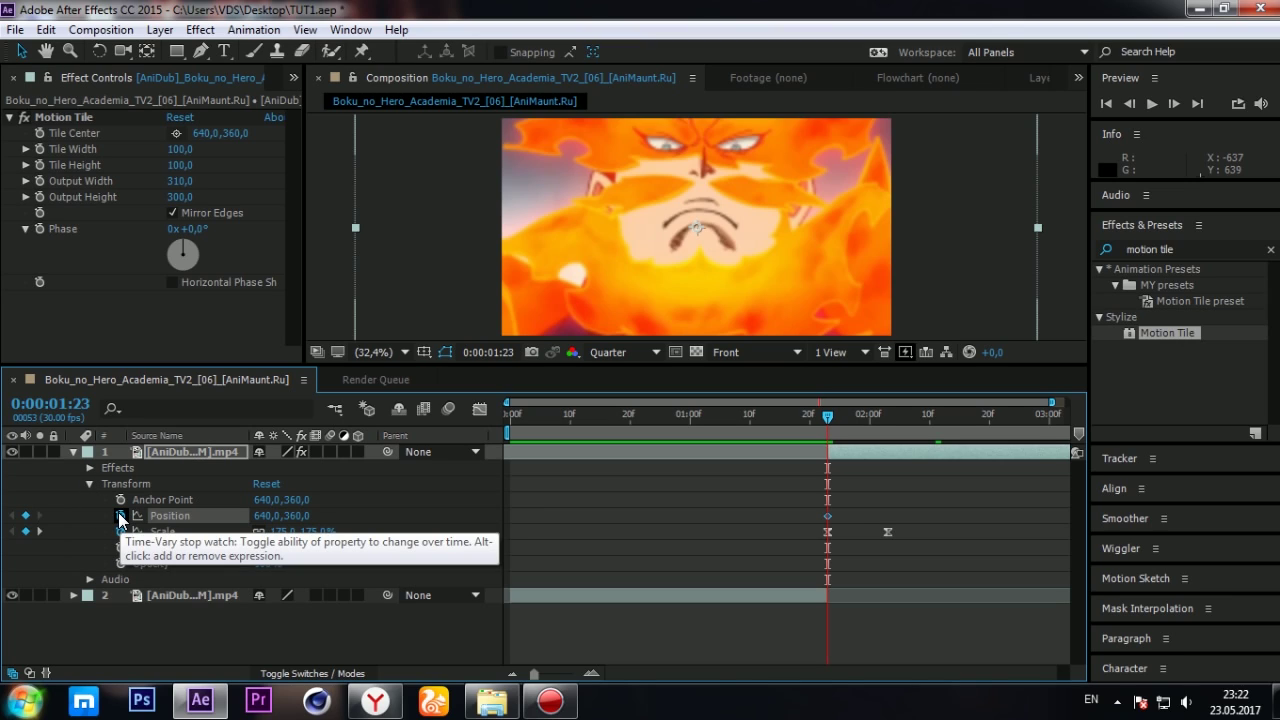
pyautogui.press('pagedown')
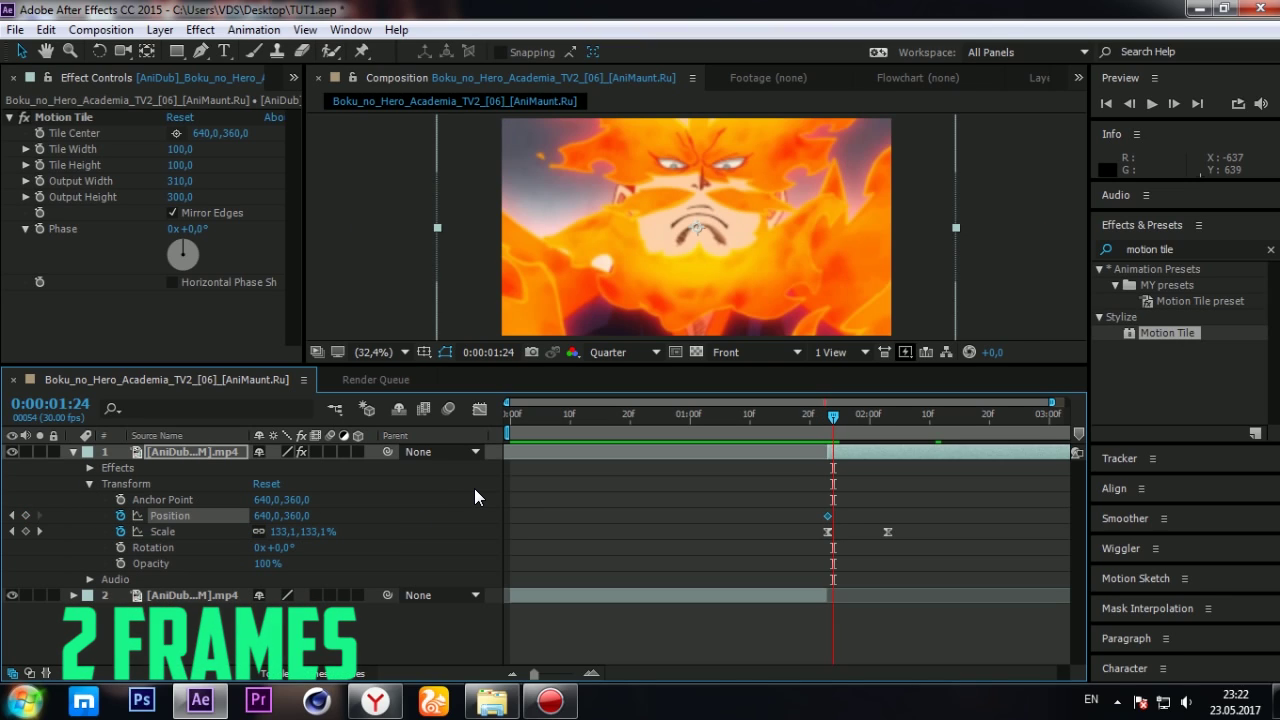
pyautogui.press('pagedown')
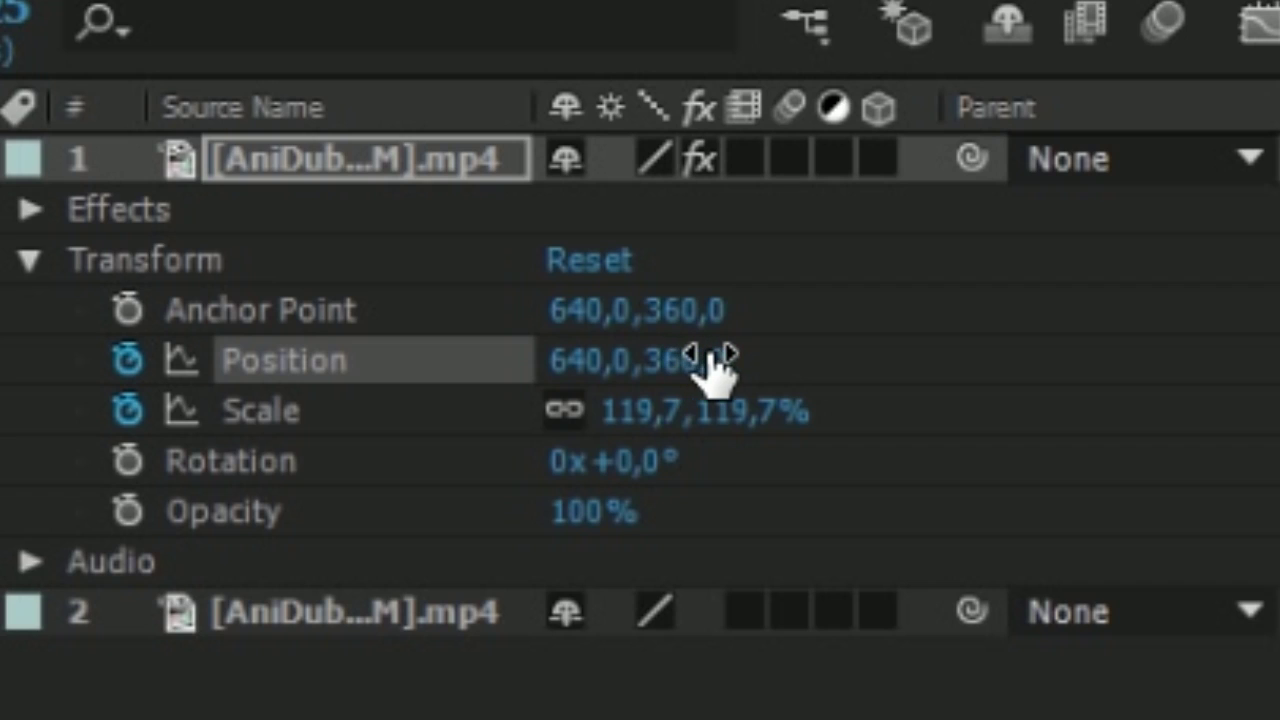
pyautogui.moveTo(712, 354); pyautogui.dragTo(984, 353)
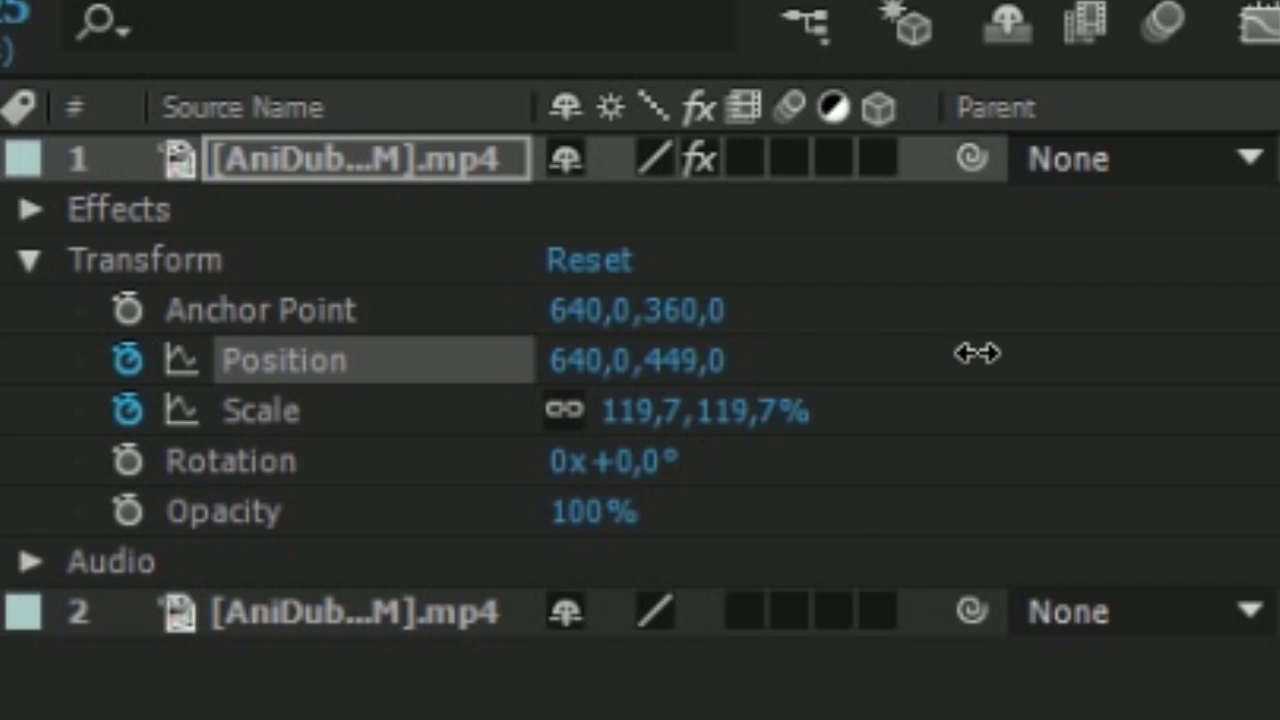
pyautogui.moveTo(984, 353); pyautogui.dragTo(1051, 334)
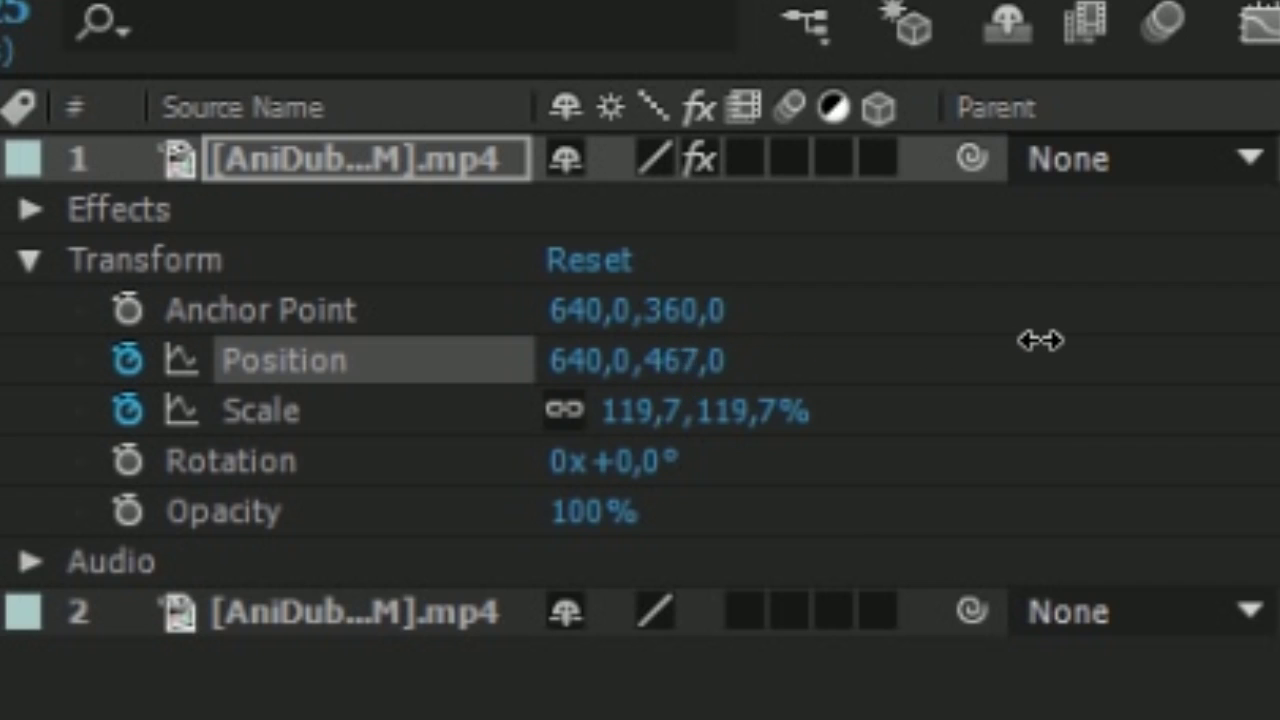
# Shake the clip up, down to Y 398, then settle it back at Y 360
pyautogui.press('pagedown')
pyautogui.press('pagedown')
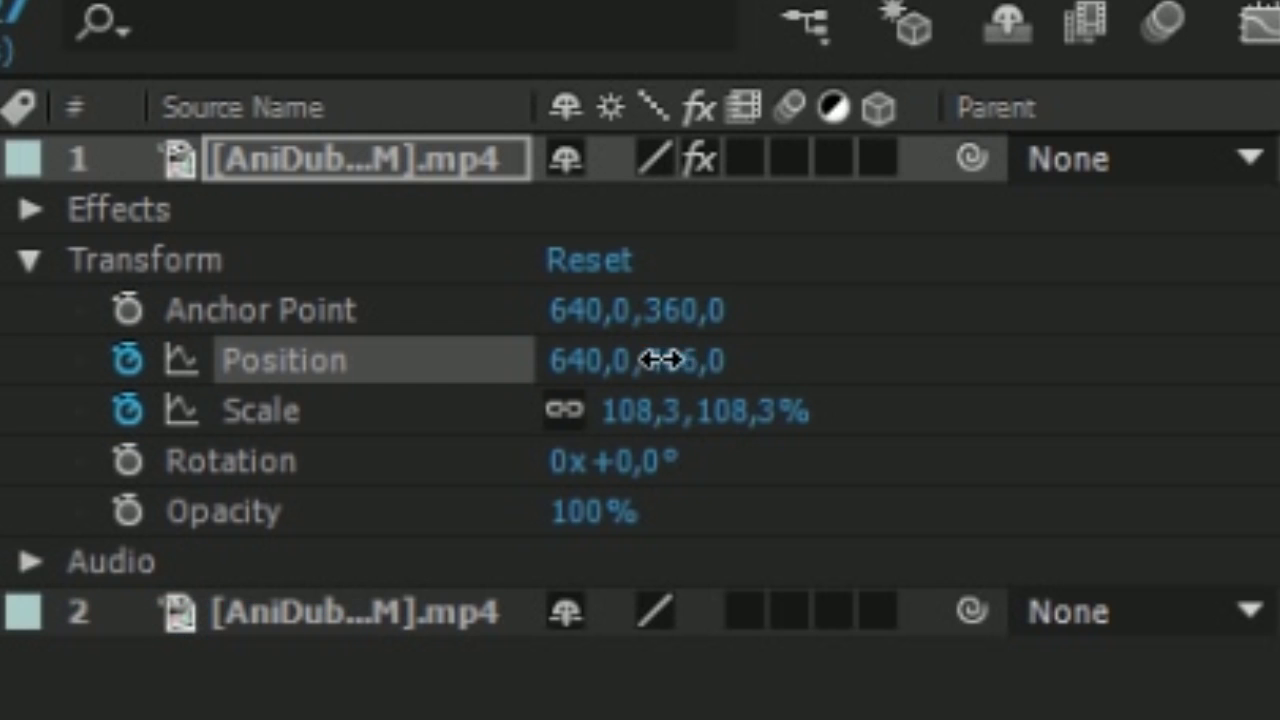
pyautogui.moveTo(660, 360); pyautogui.dragTo(218, 370)
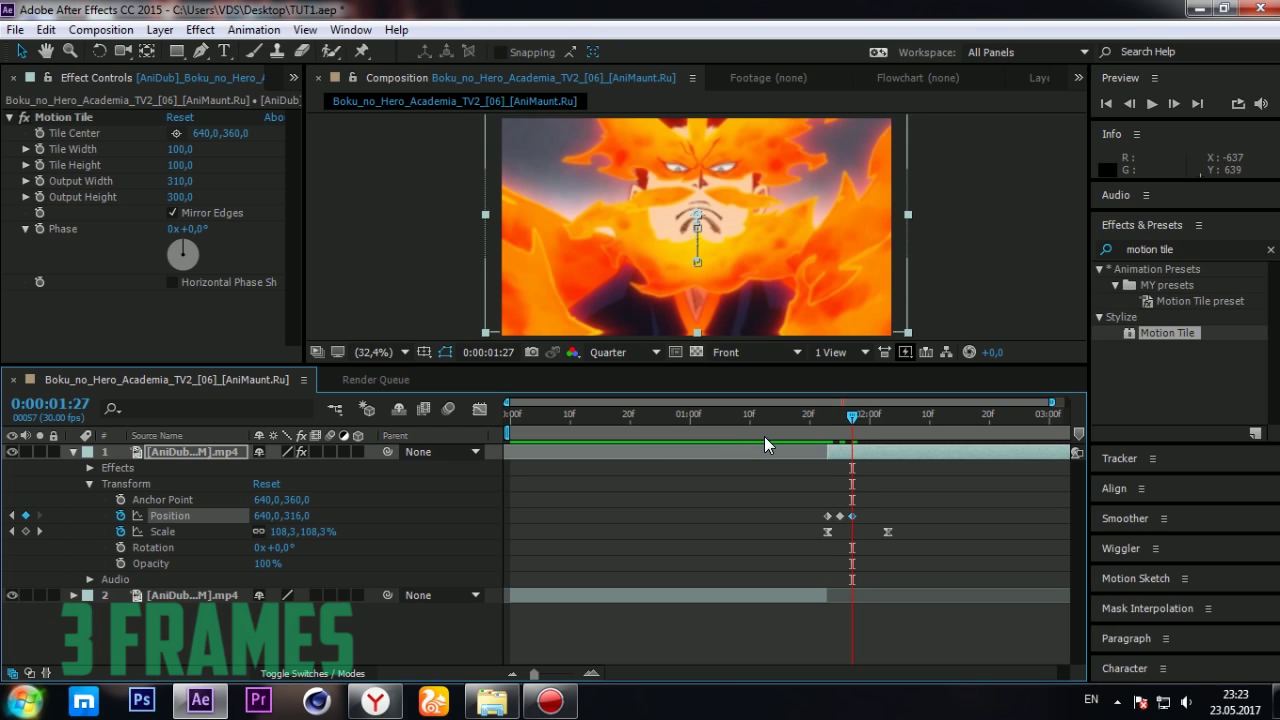
pyautogui.press('pagedown')
pyautogui.press('pagedown')
pyautogui.press('pagedown')
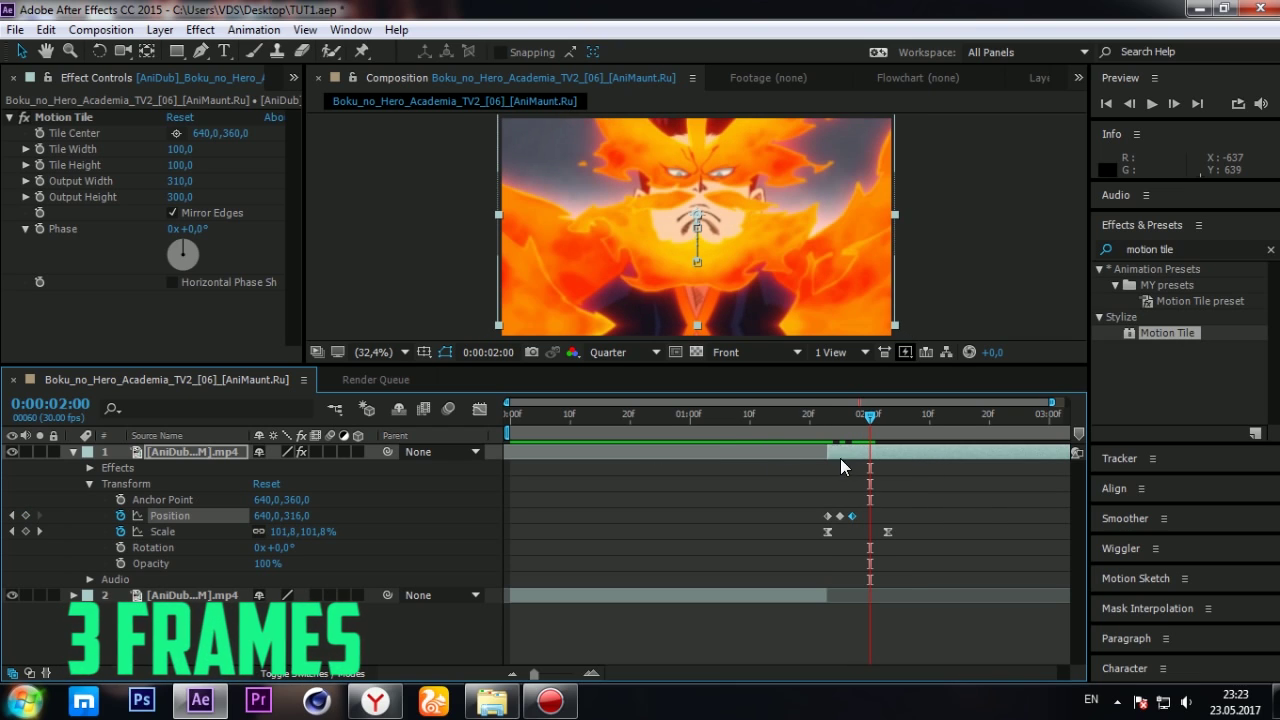
pyautogui.moveTo(300, 517); pyautogui.dragTo(374, 516)
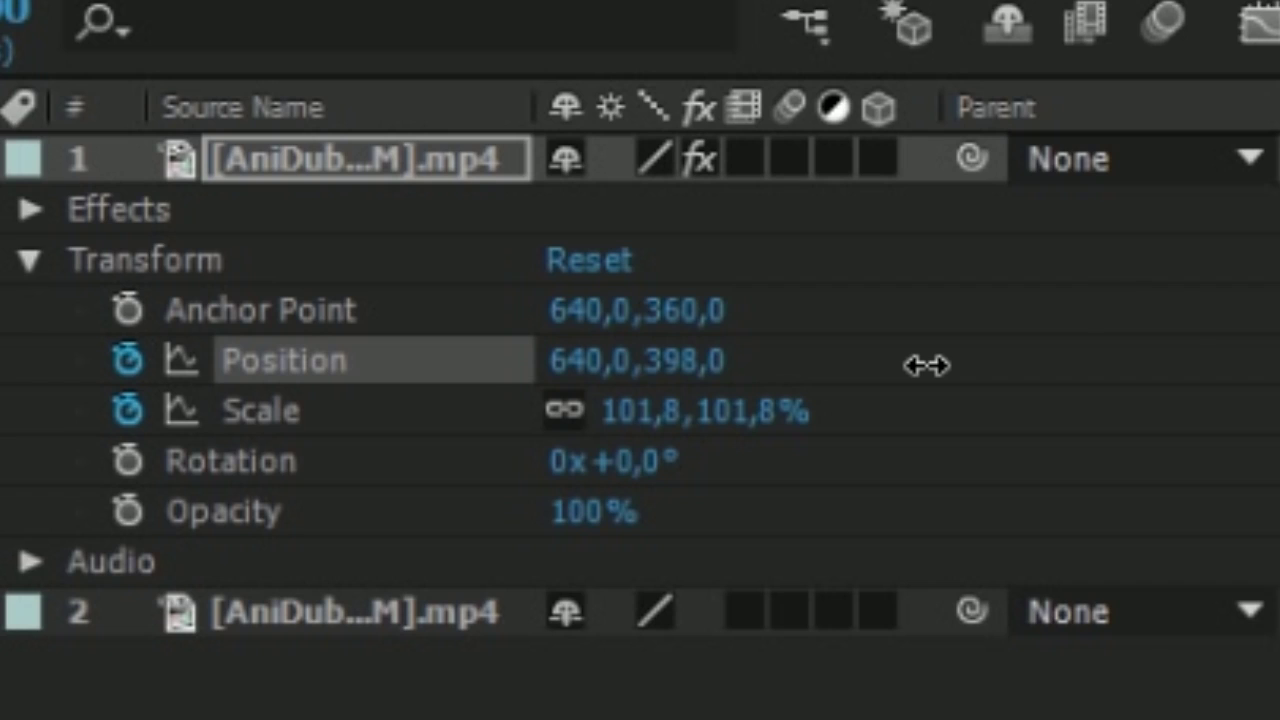
pyautogui.press('pagedown')
pyautogui.press('pagedown')
pyautogui.press('pagedown')
pyautogui.press('pagedown')
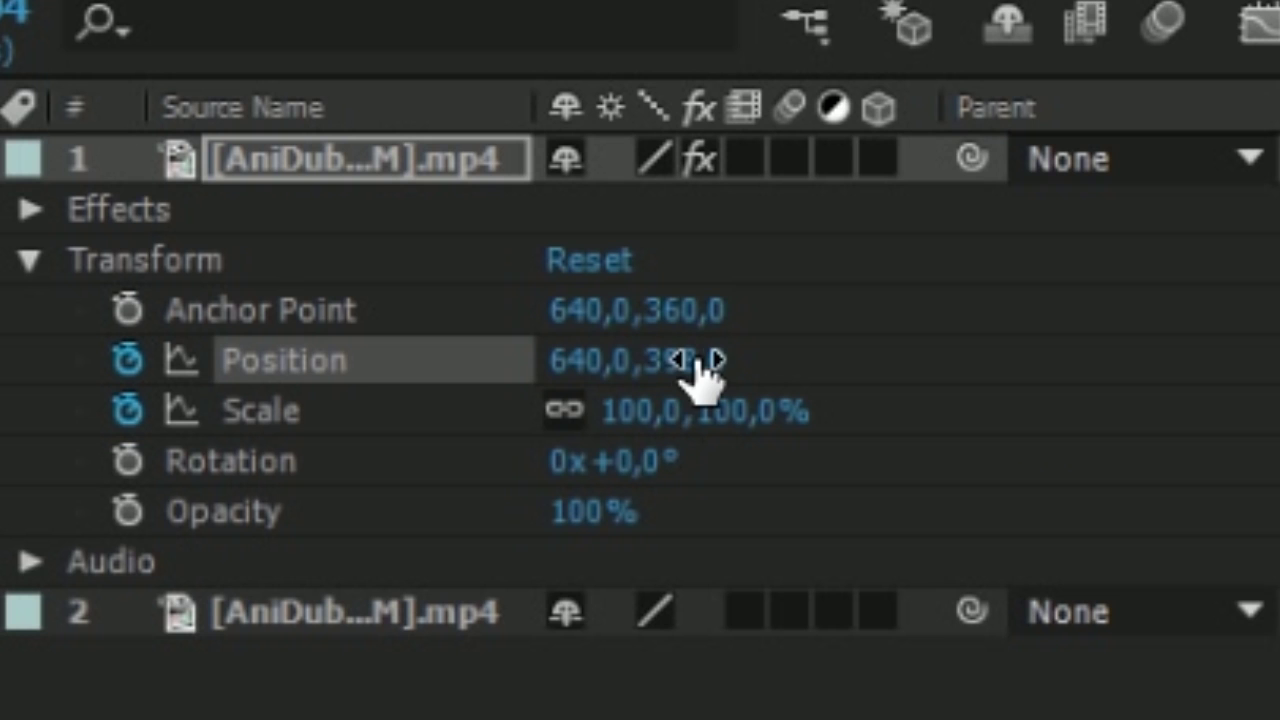
pyautogui.moveTo(301, 517); pyautogui.dragTo(282, 518)
pyautogui.moveTo(641, 371); pyautogui.dragTo(598, 384)
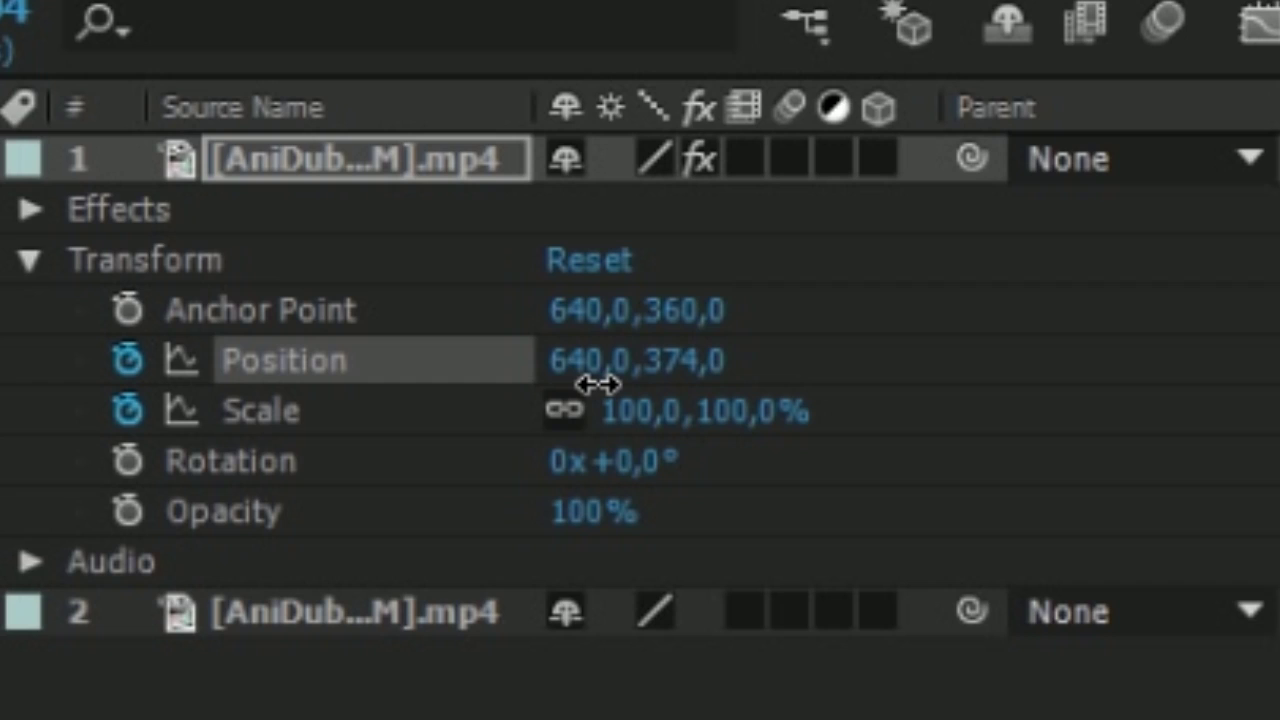
pyautogui.moveTo(592, 384); pyautogui.dragTo(567, 401)
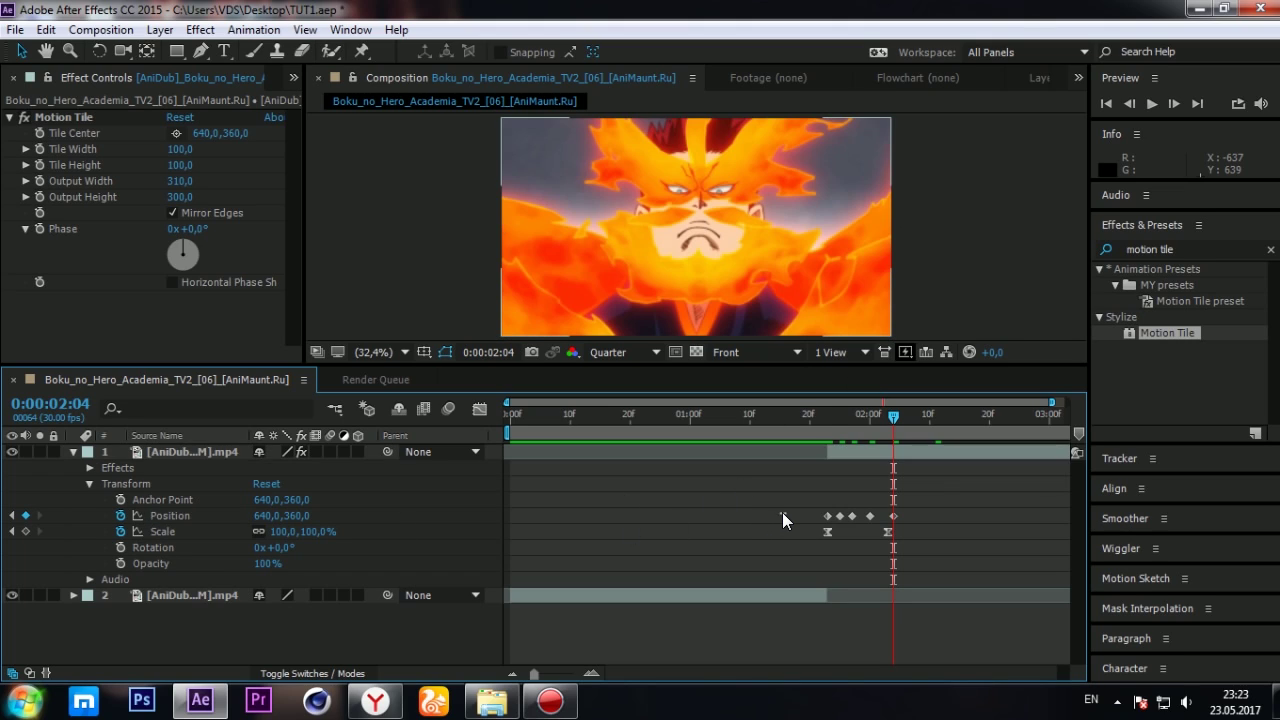
# Easy Ease all the Position keyframes and preview from the start
pyautogui.moveTo(780, 510); pyautogui.dragTo(924, 522)
pyautogui.press('F9')
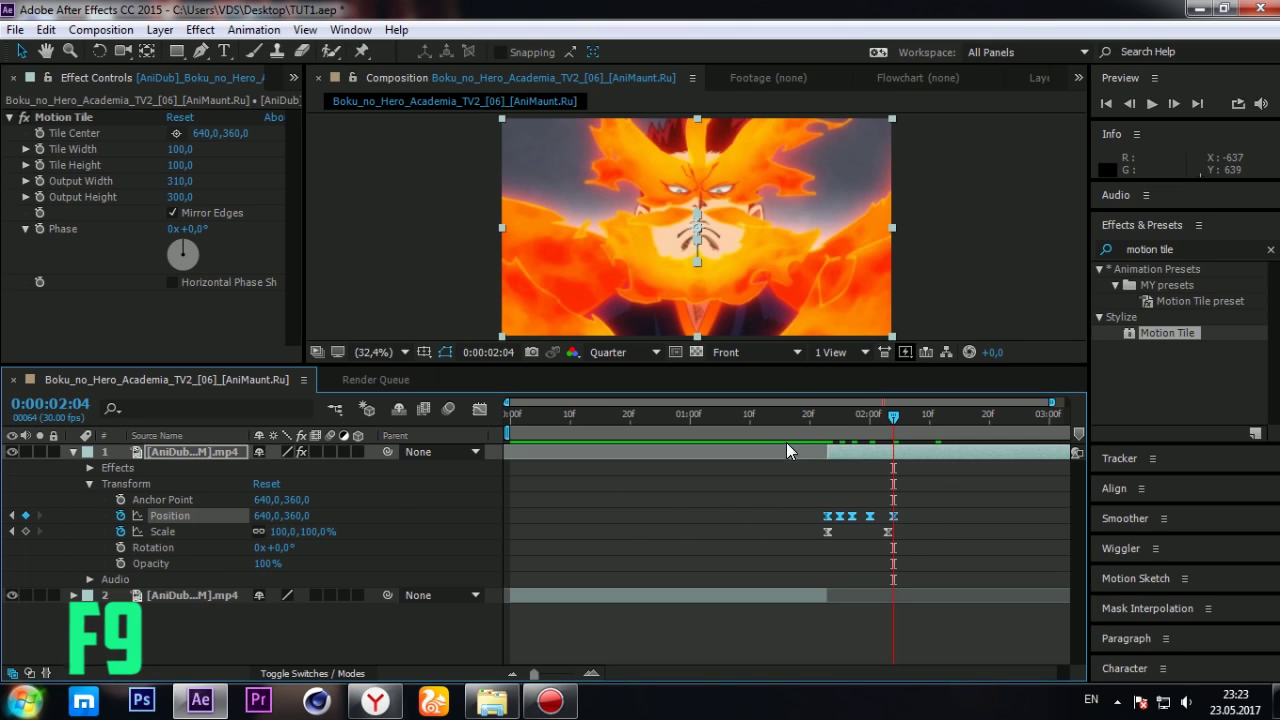
pyautogui.press('Home')
pyautogui.press('space')
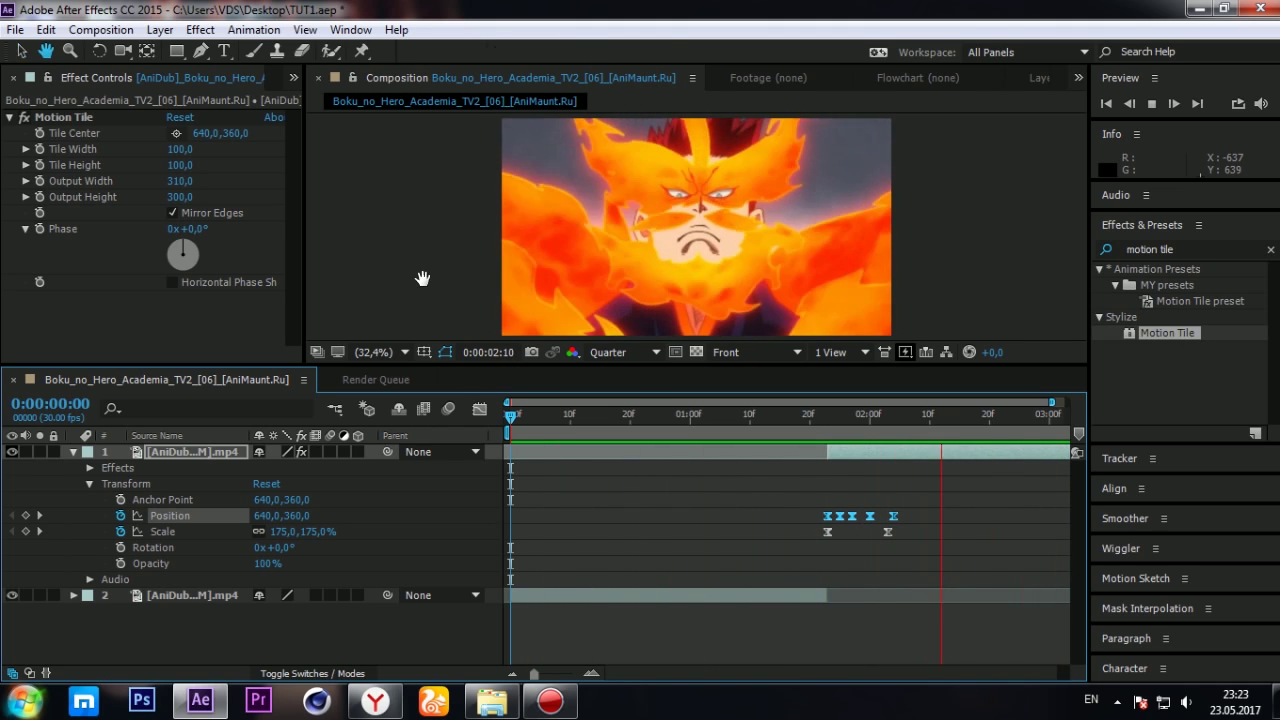
# Enable the composition's motion blur switch and replay the transition with motion blur
pyautogui.press('space')
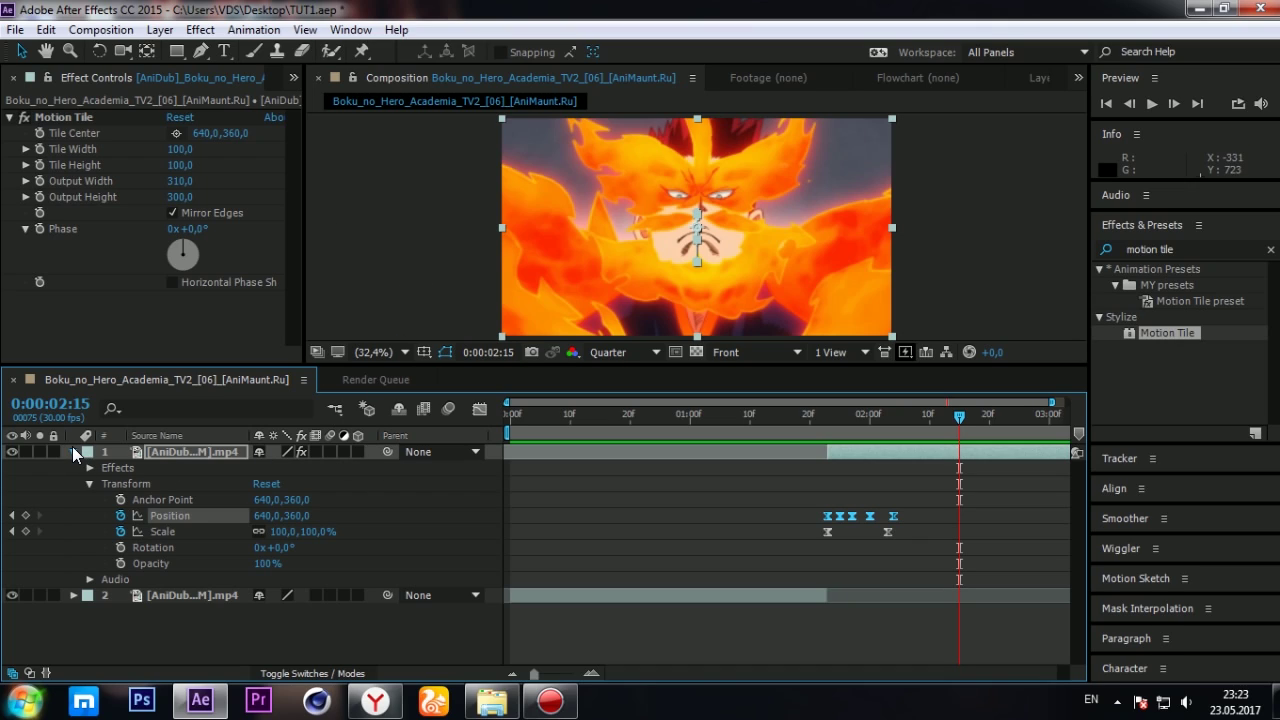
pyautogui.click(73, 451)
pyautogui.click(442, 406)
pyautogui.press('space')
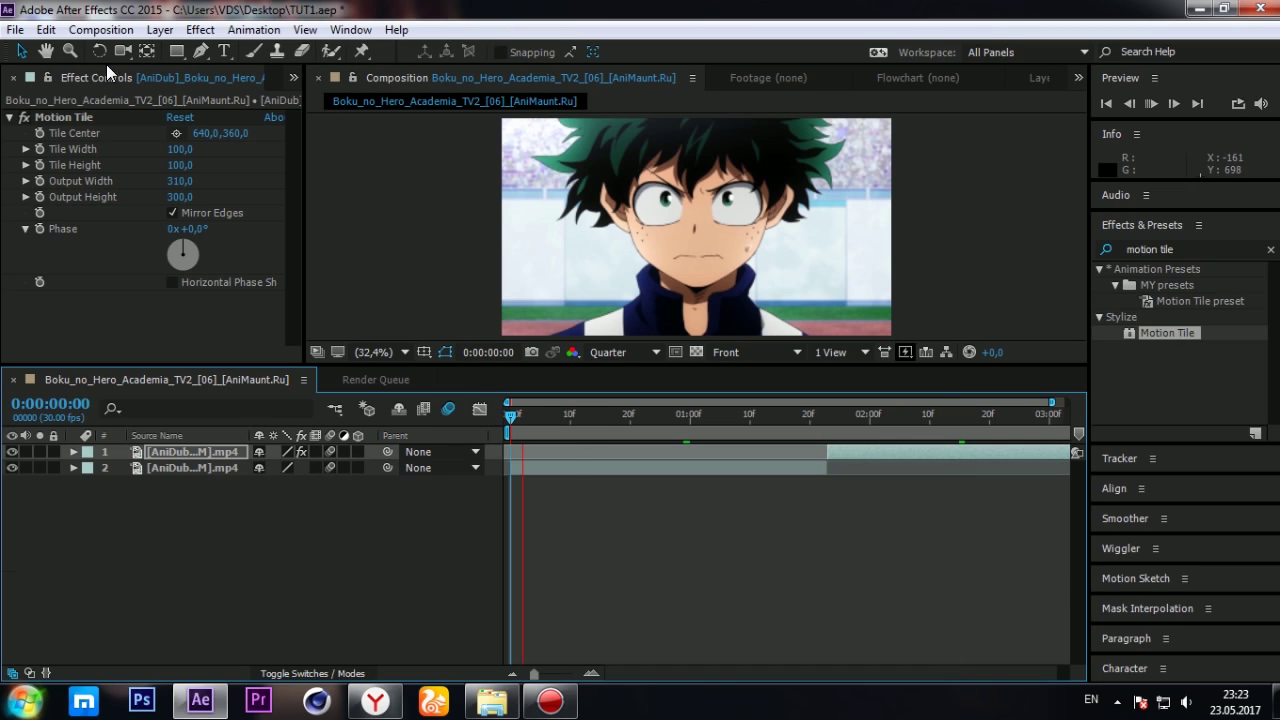